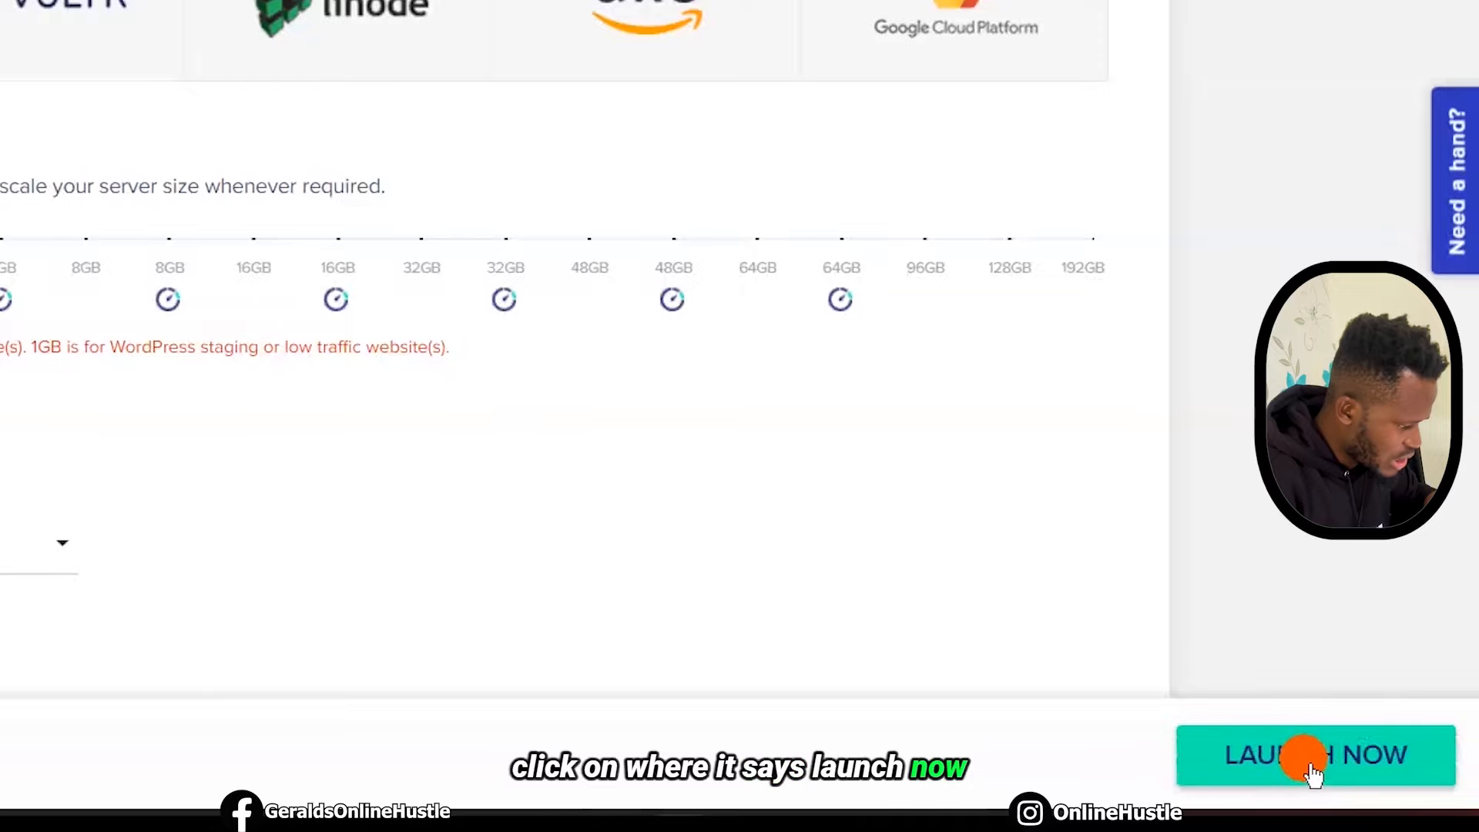
Launch the configured server and open the My Blog application from the applications list
left_click(1310, 762)
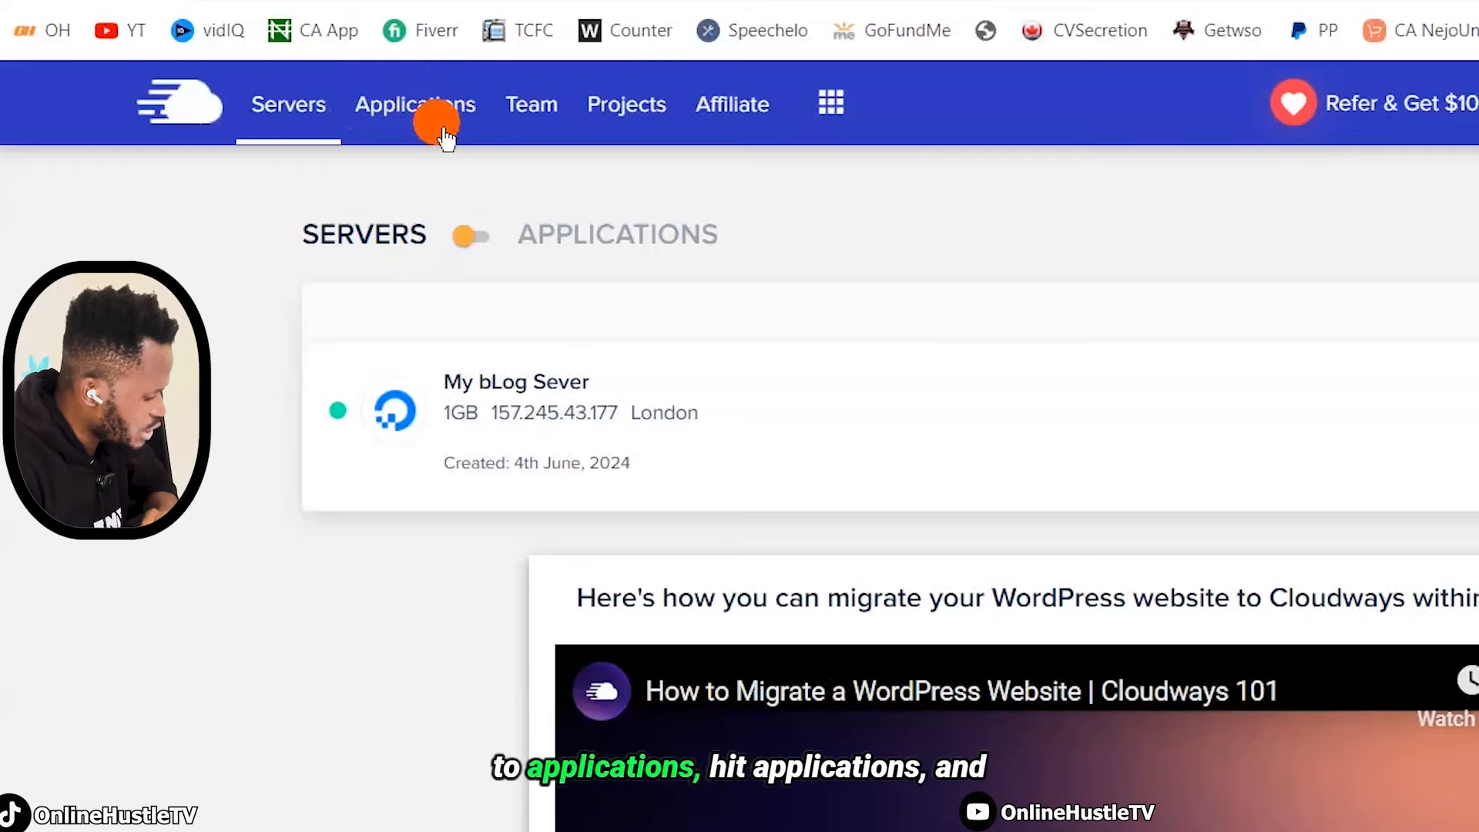
left_click(445, 138)
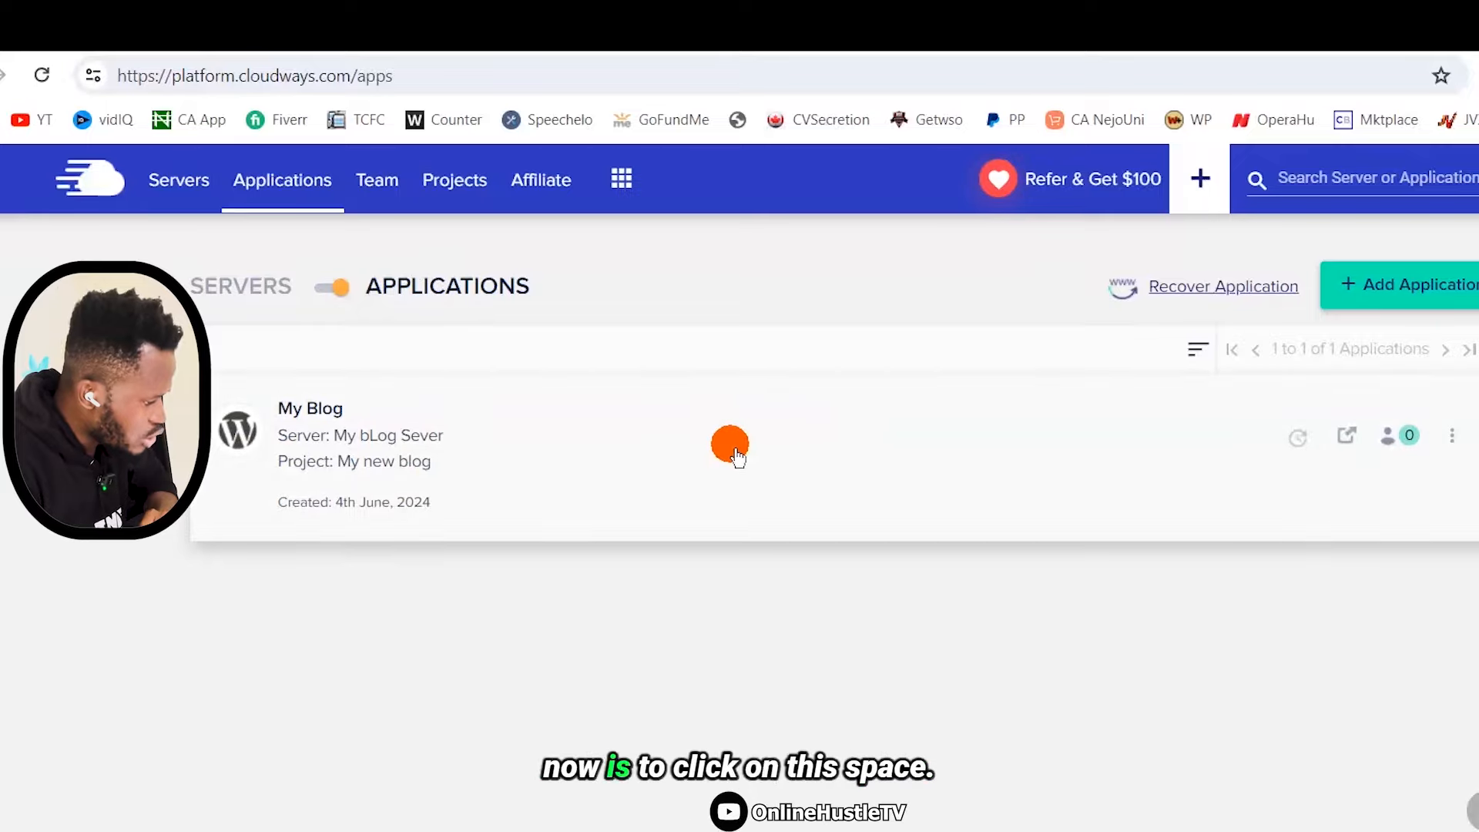
left_click(831, 460)
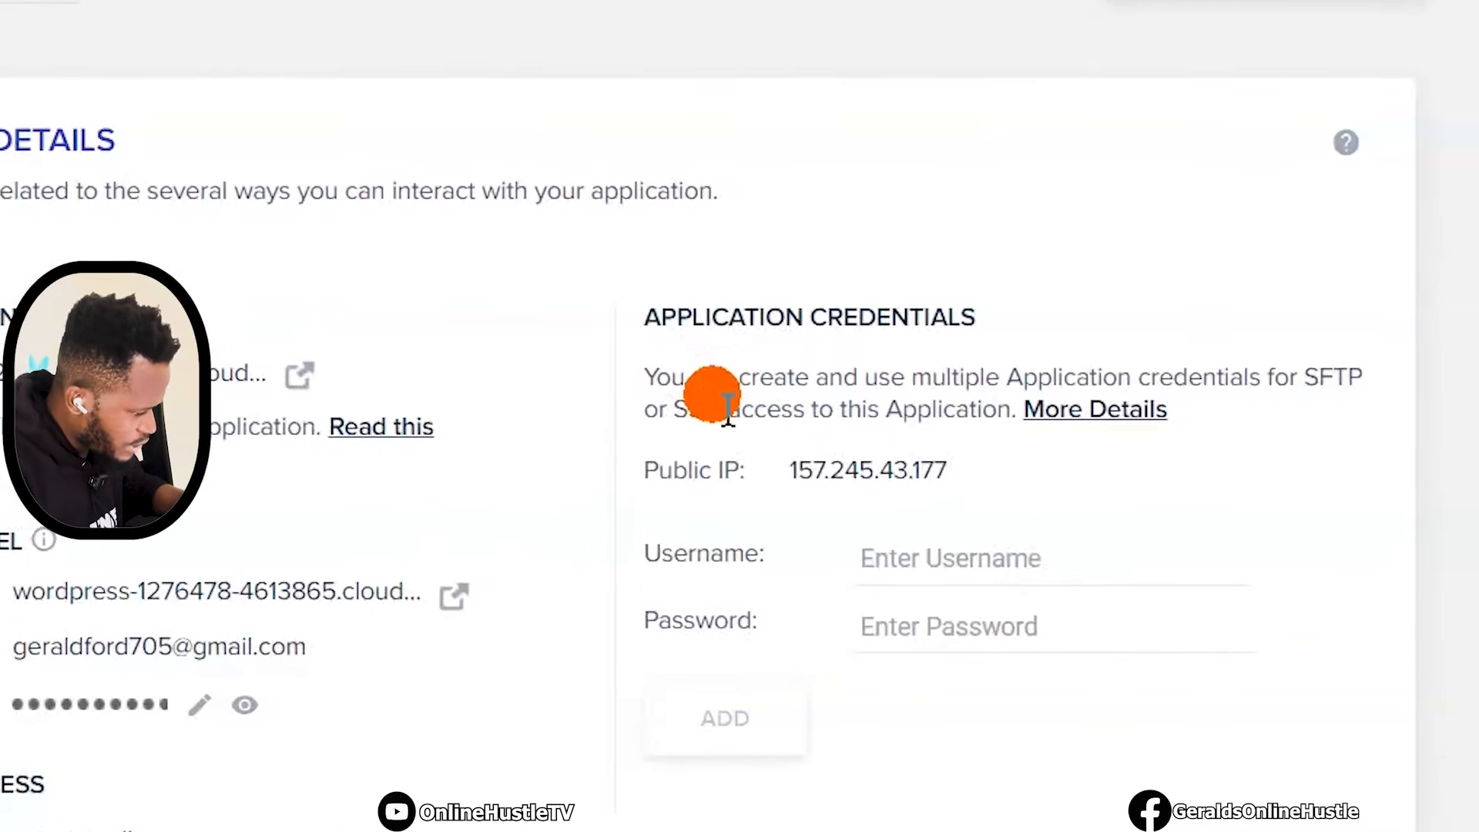
Copy the application's public IP 157.245.43.177 into the open text note
left_click(887, 505)
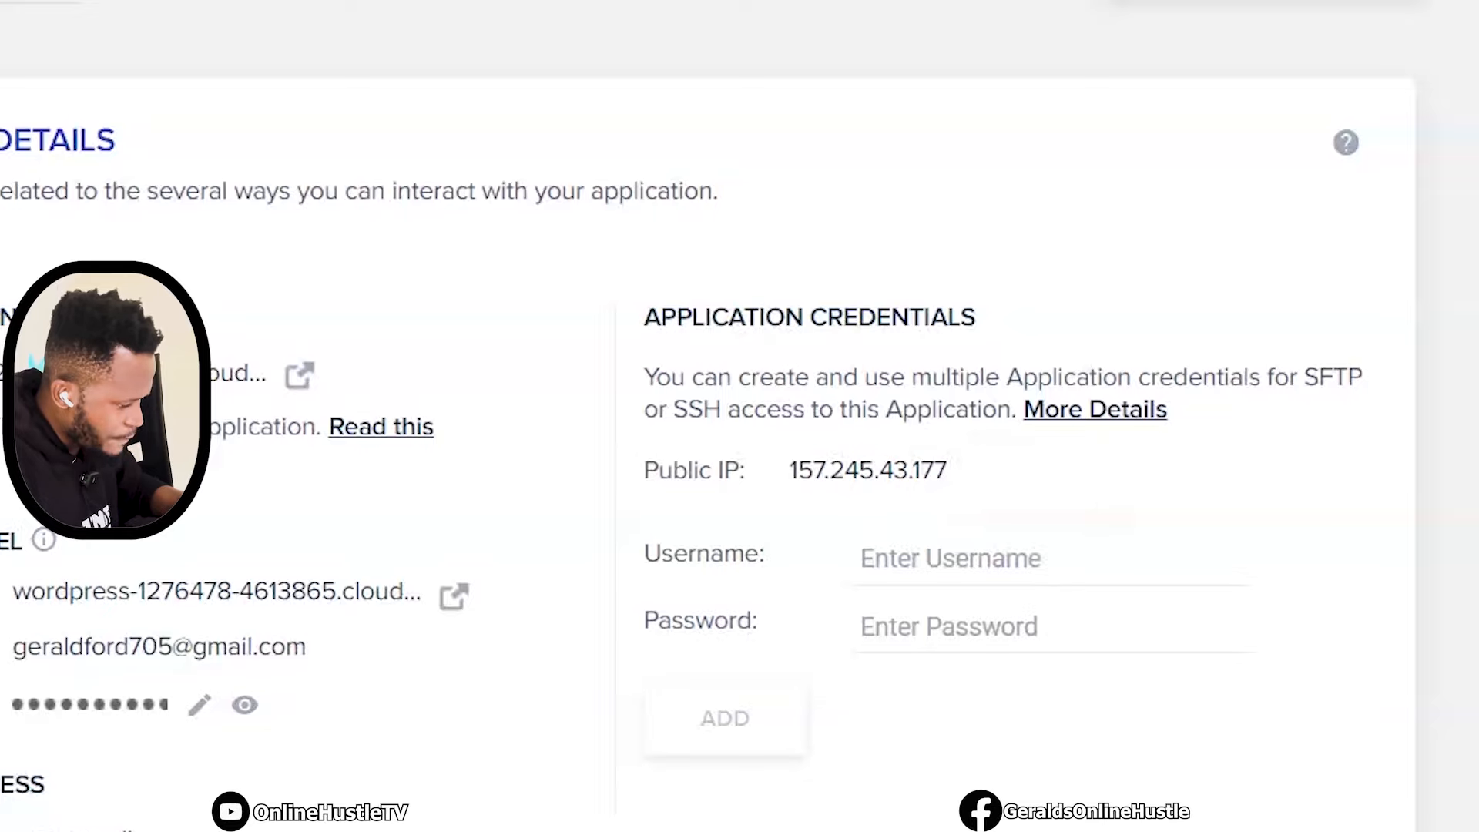
key("alt+Tab")
left_click(808, 428)
type("157.245.43.177")
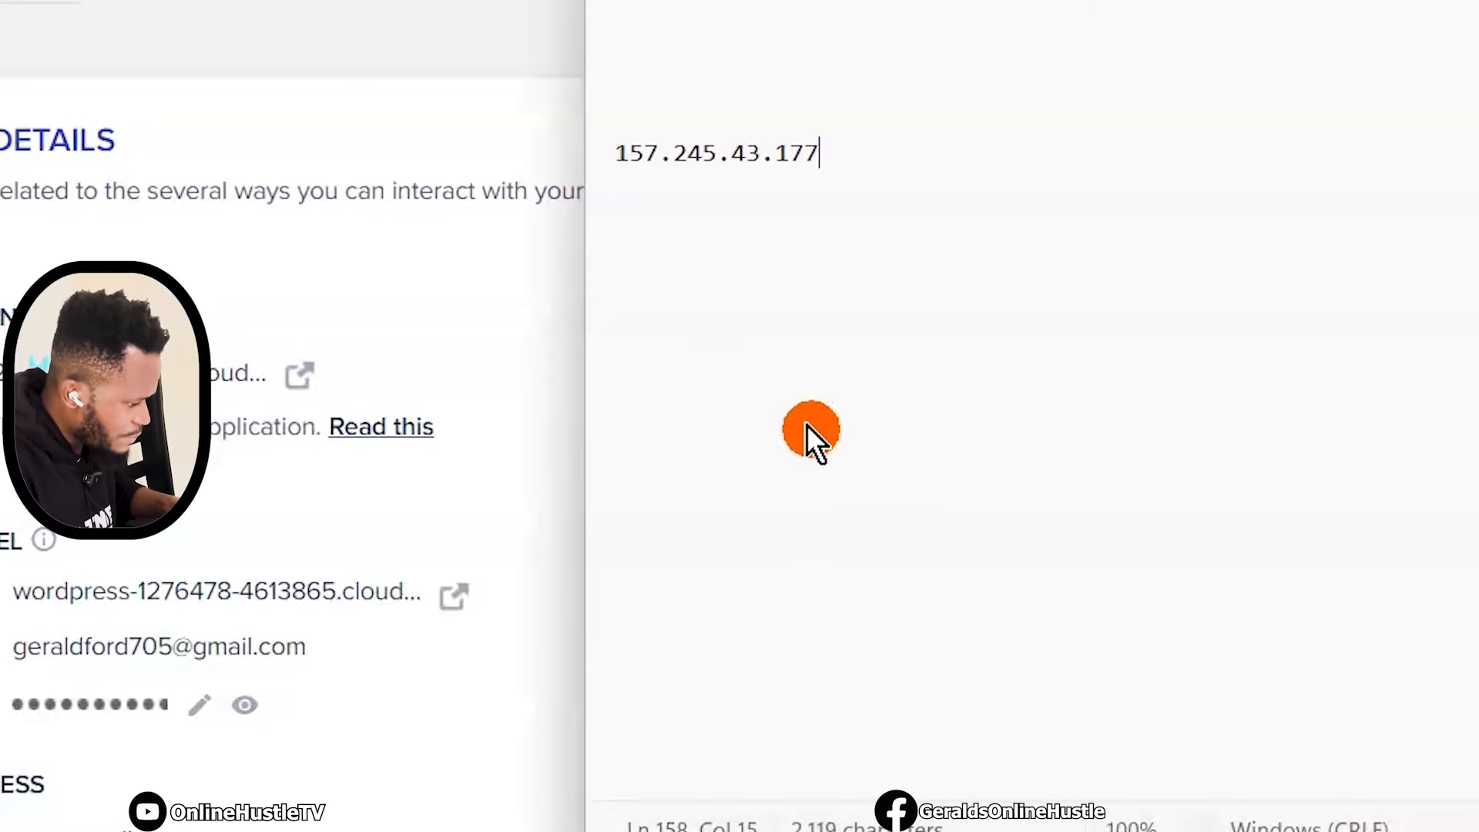
Switch to Namecheap and check the availability of the domains travelabroad.com and offordile.com
left_click(390, 7)
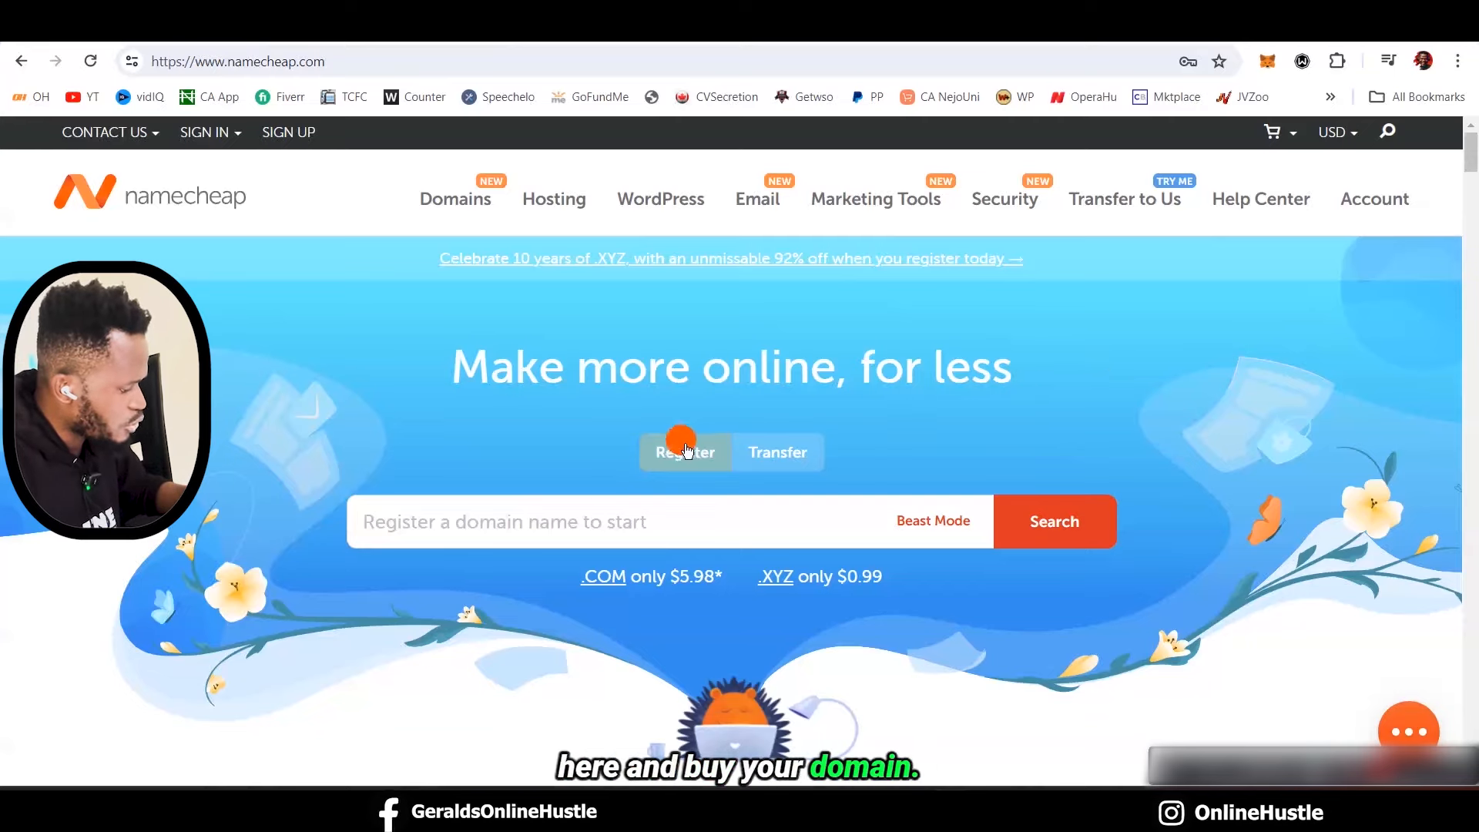
left_click(524, 534)
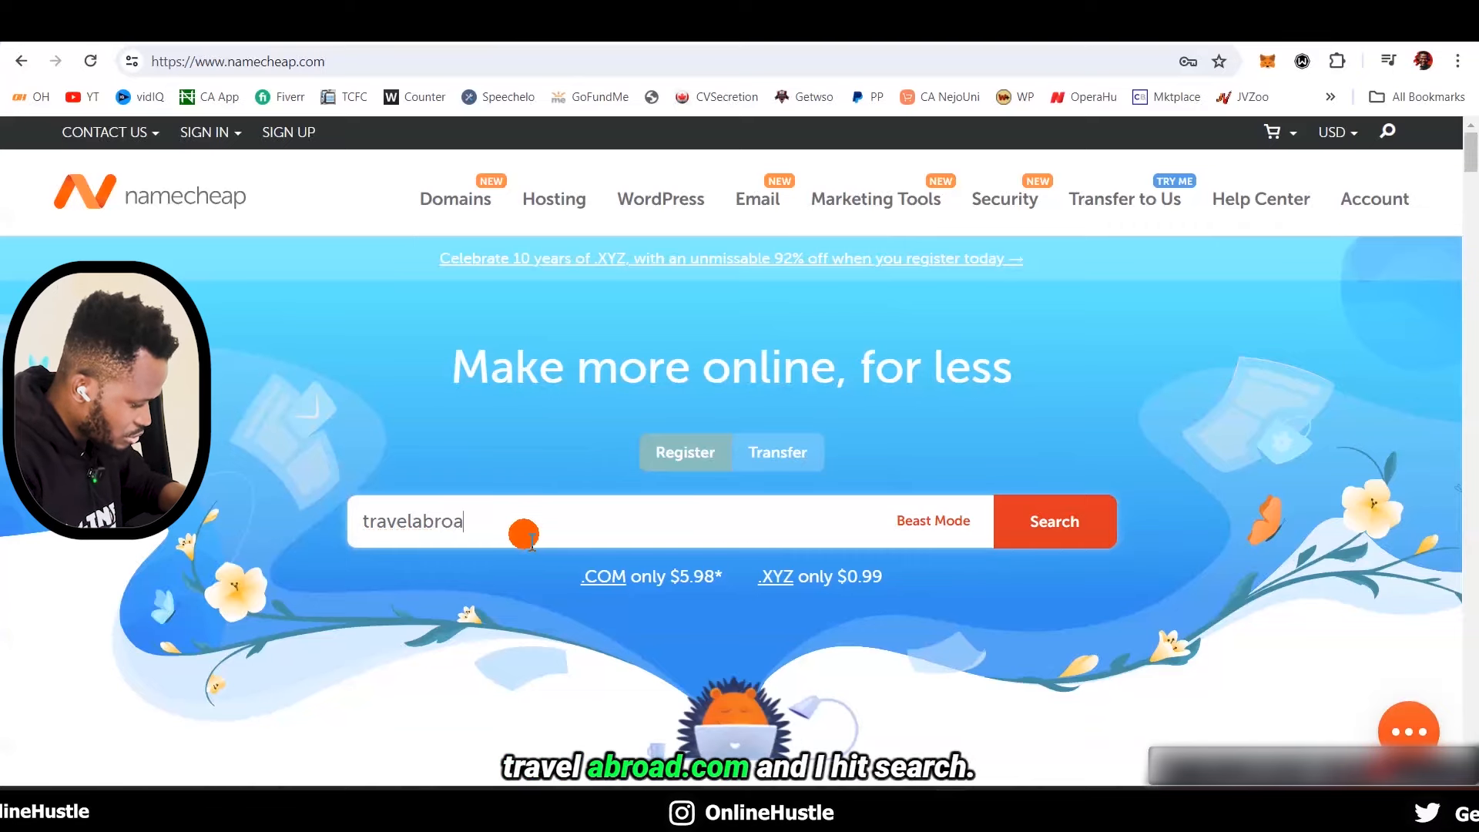
left_click(1073, 532)
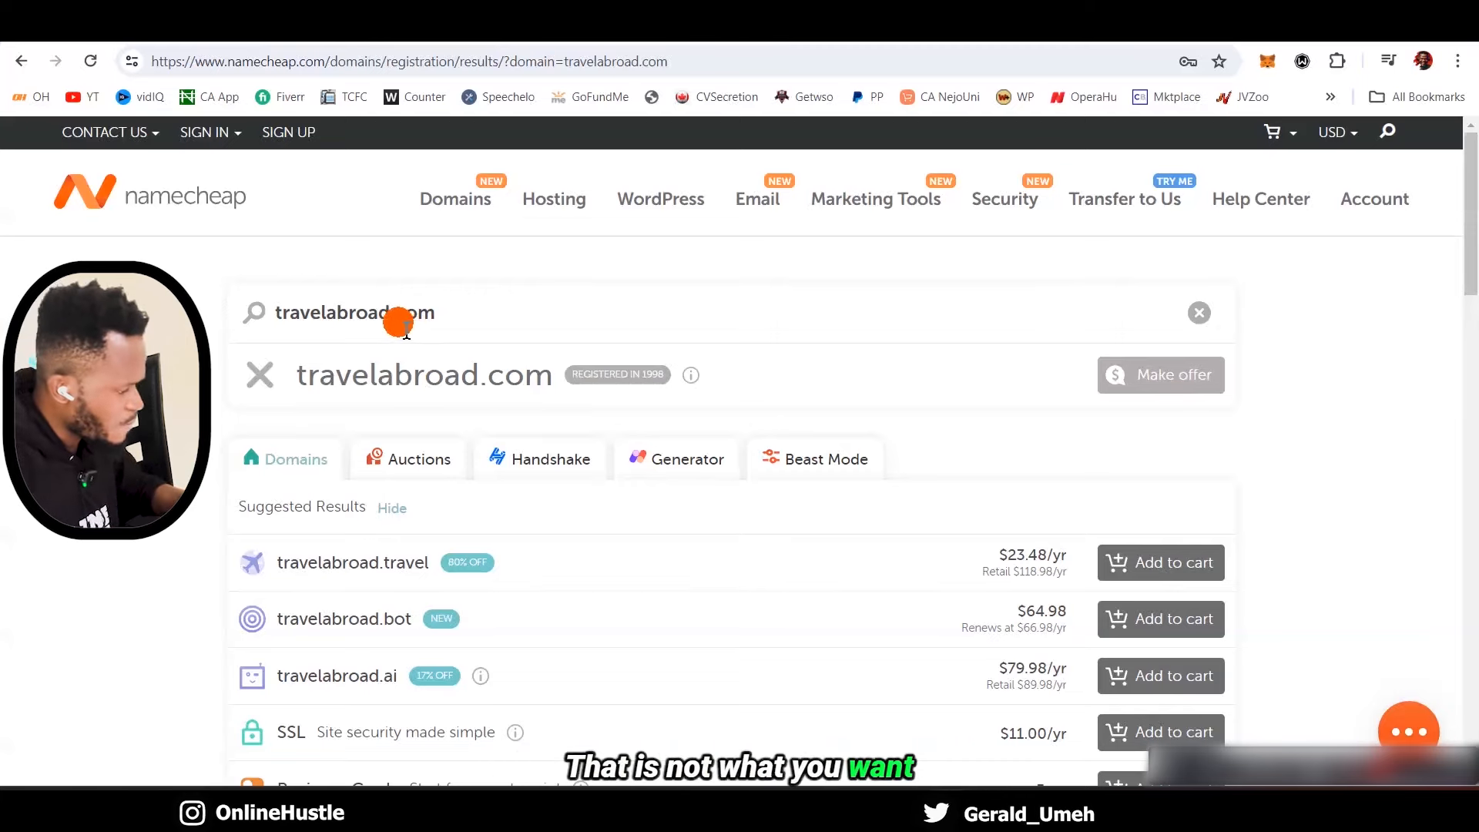
left_click_drag(391, 319, 258, 320)
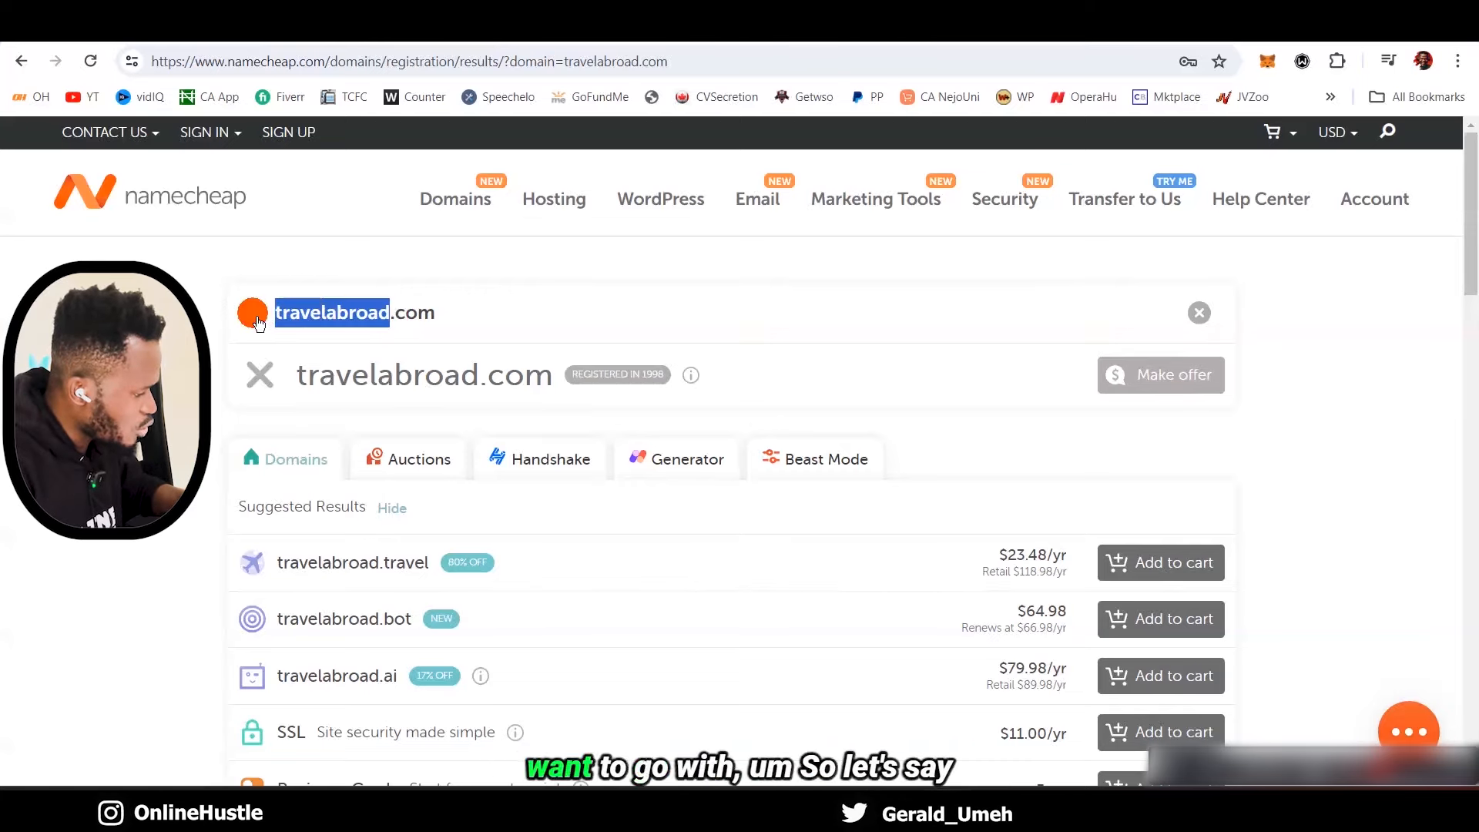
type("offordile")
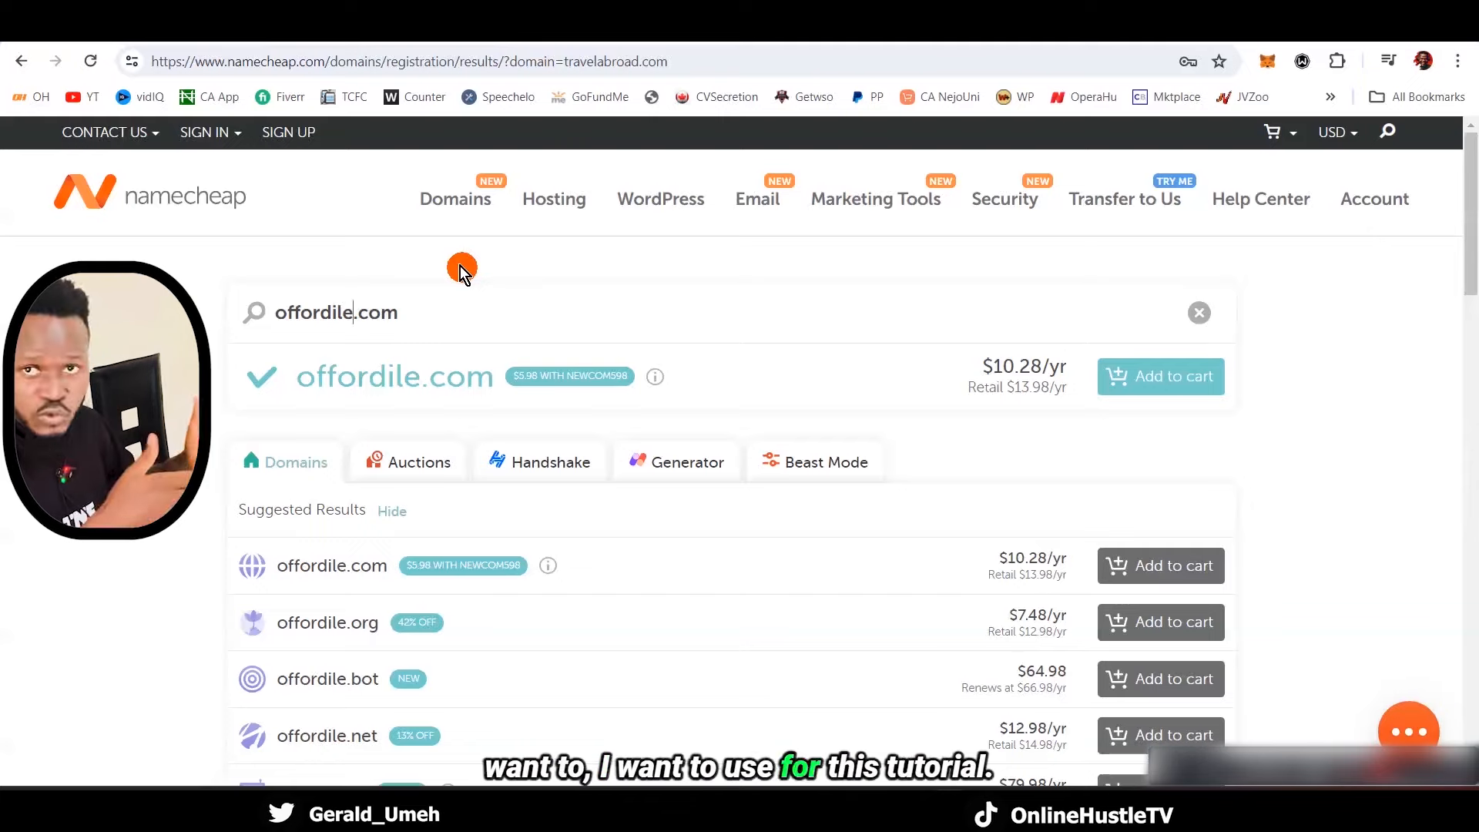
Sign in to the Namecheap account with the saved credentials and submit the emailed verification code
left_click(220, 139)
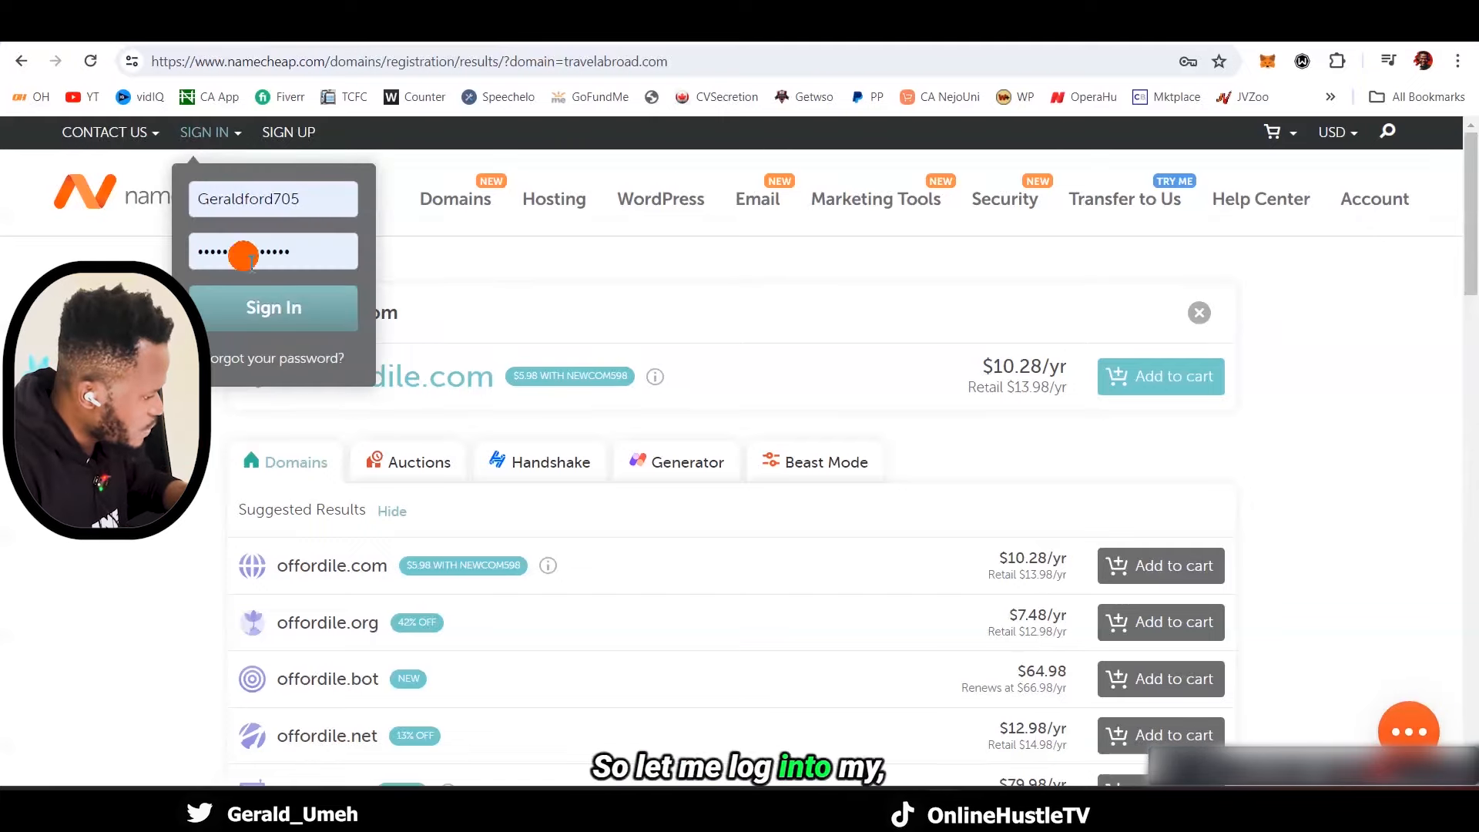
left_click(271, 314)
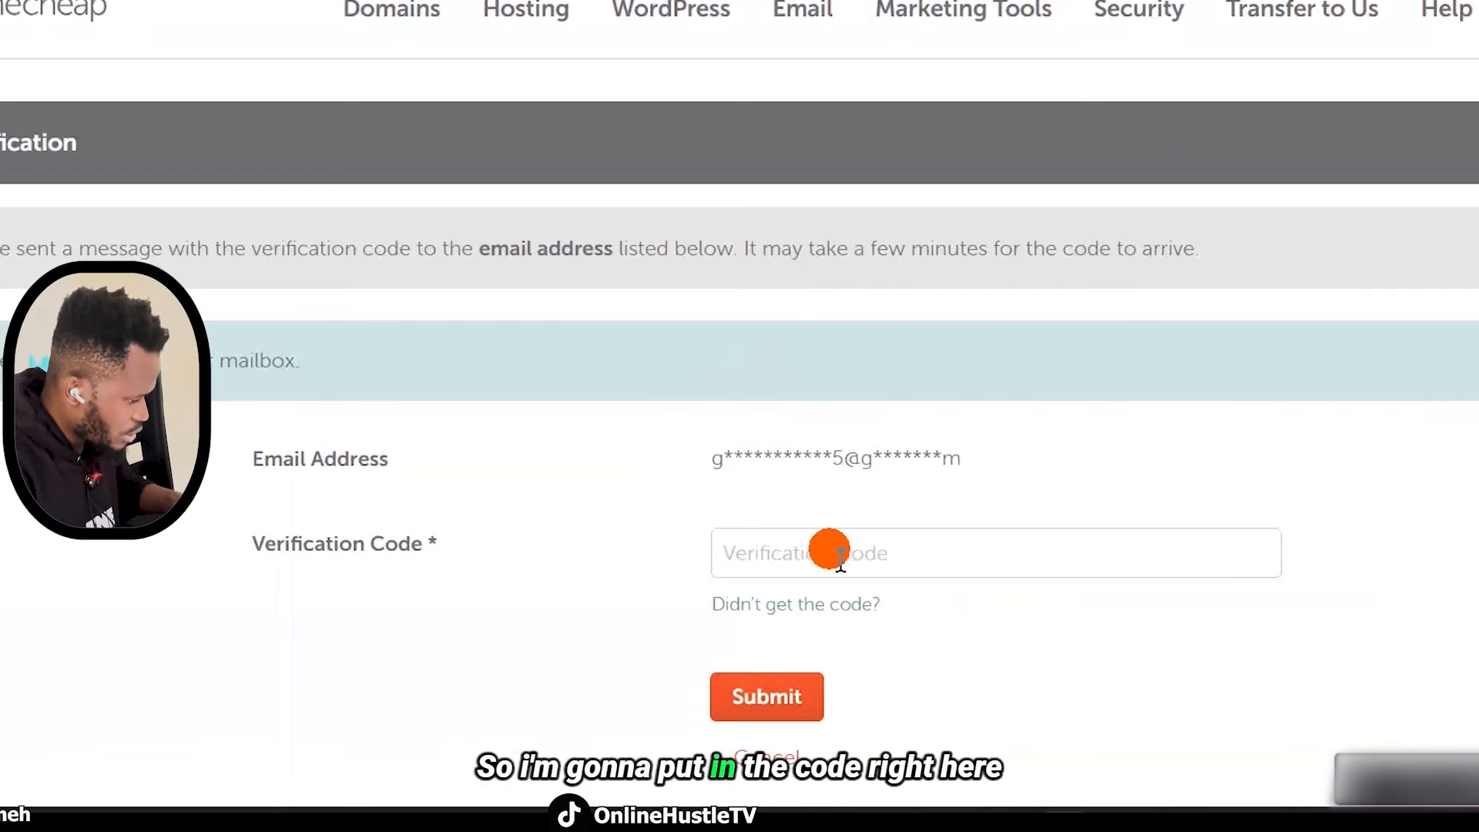
left_click(840, 556)
key("ctrl+v")
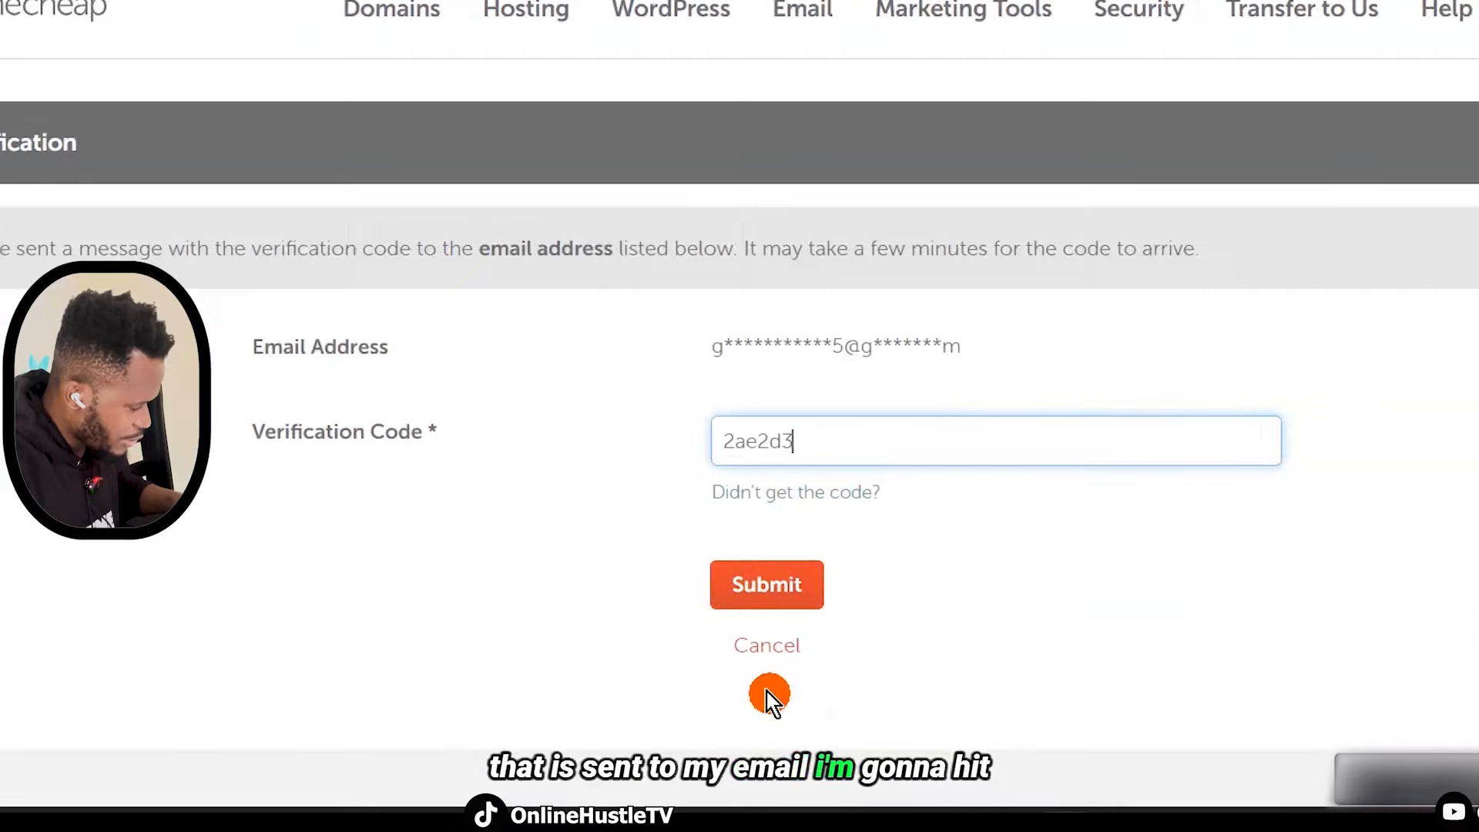
key("Return")
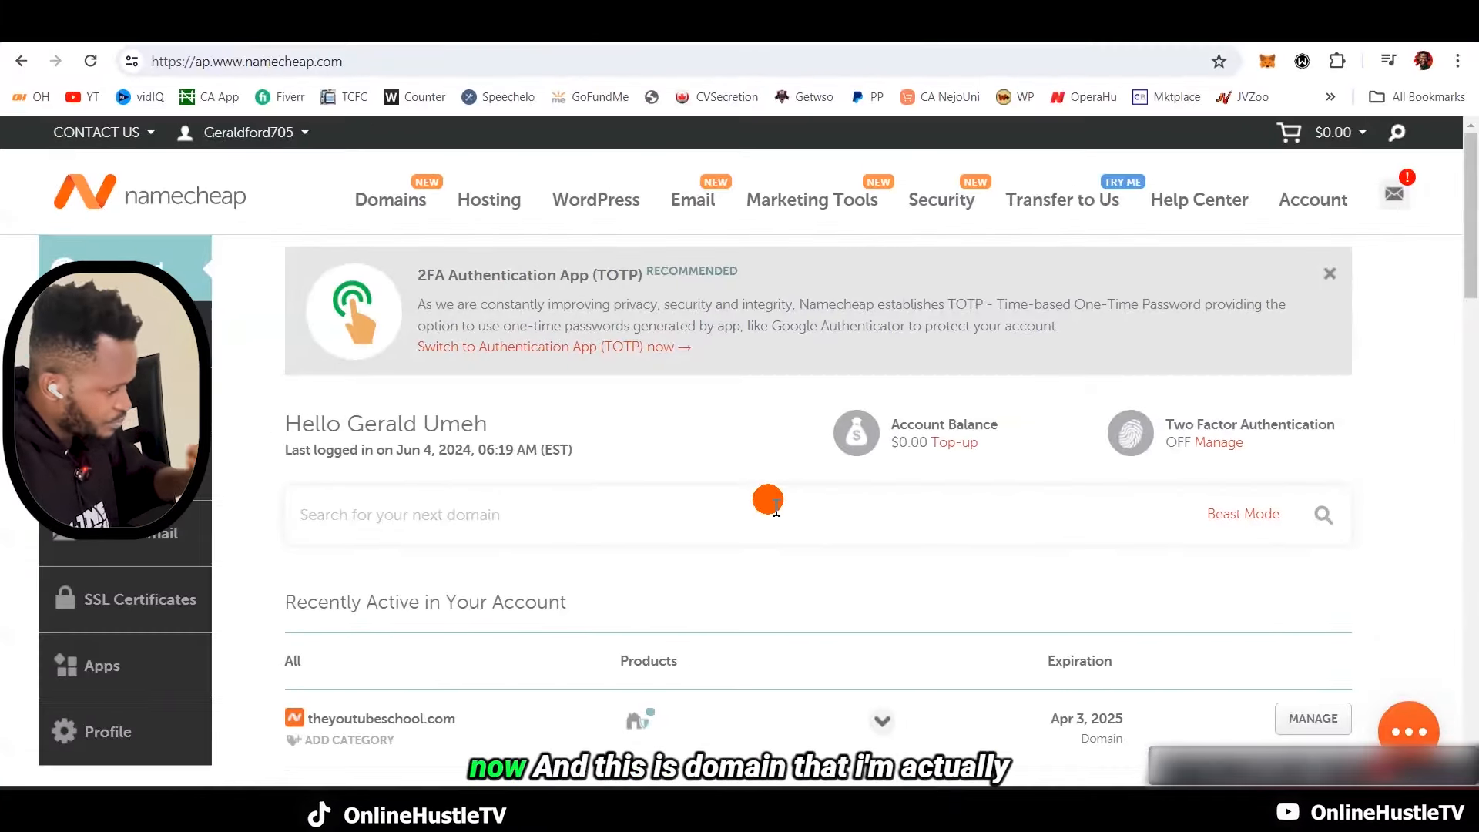
Open the advanced DNS host records of the domain theyoutubeschool.com
scroll(768, 502, "down", 1)
scroll(768, 502, "down", 3)
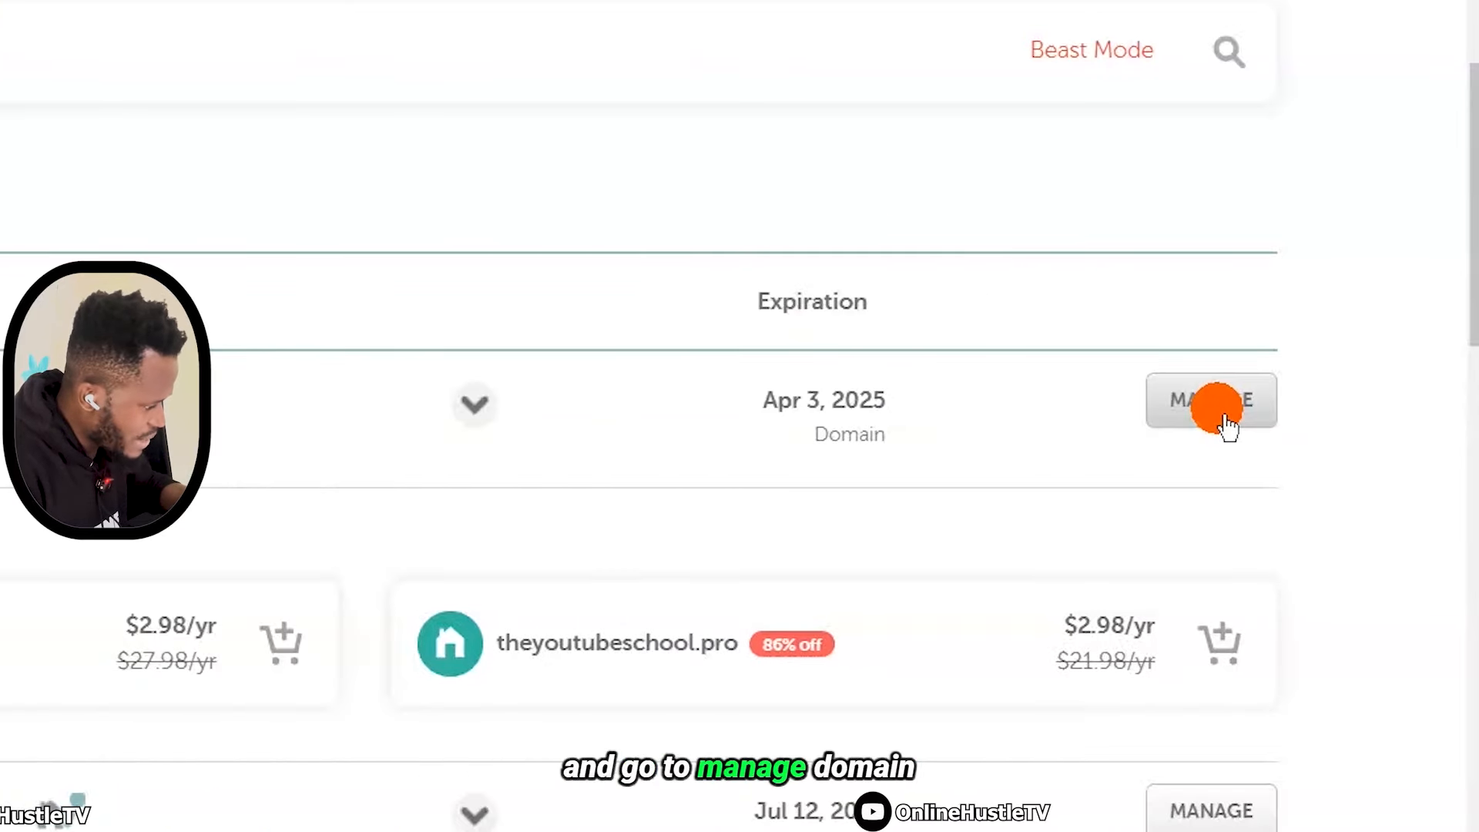
left_click(1227, 423)
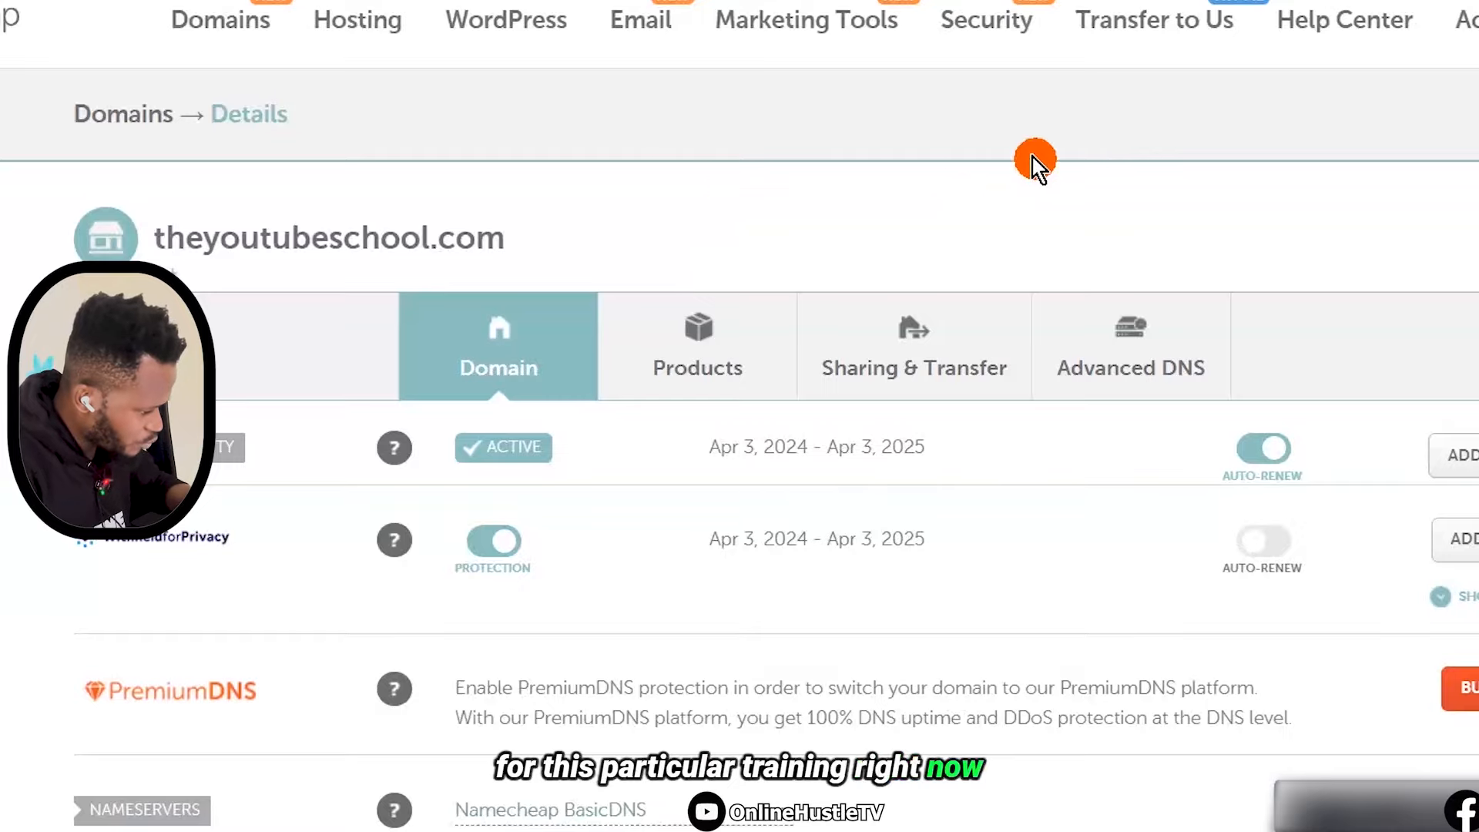
left_click(1135, 347)
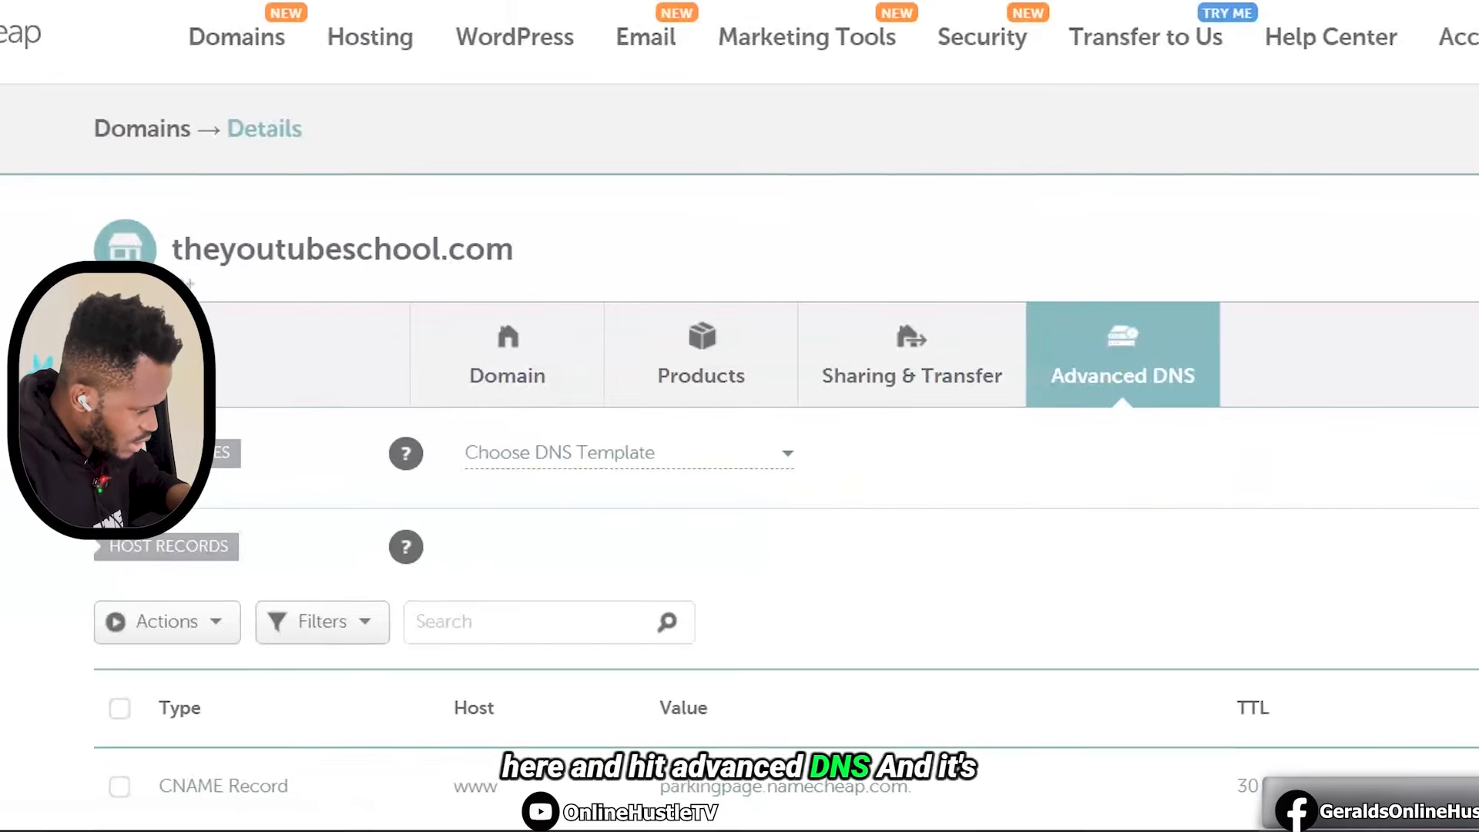
scroll(1395, 416, "down", 4)
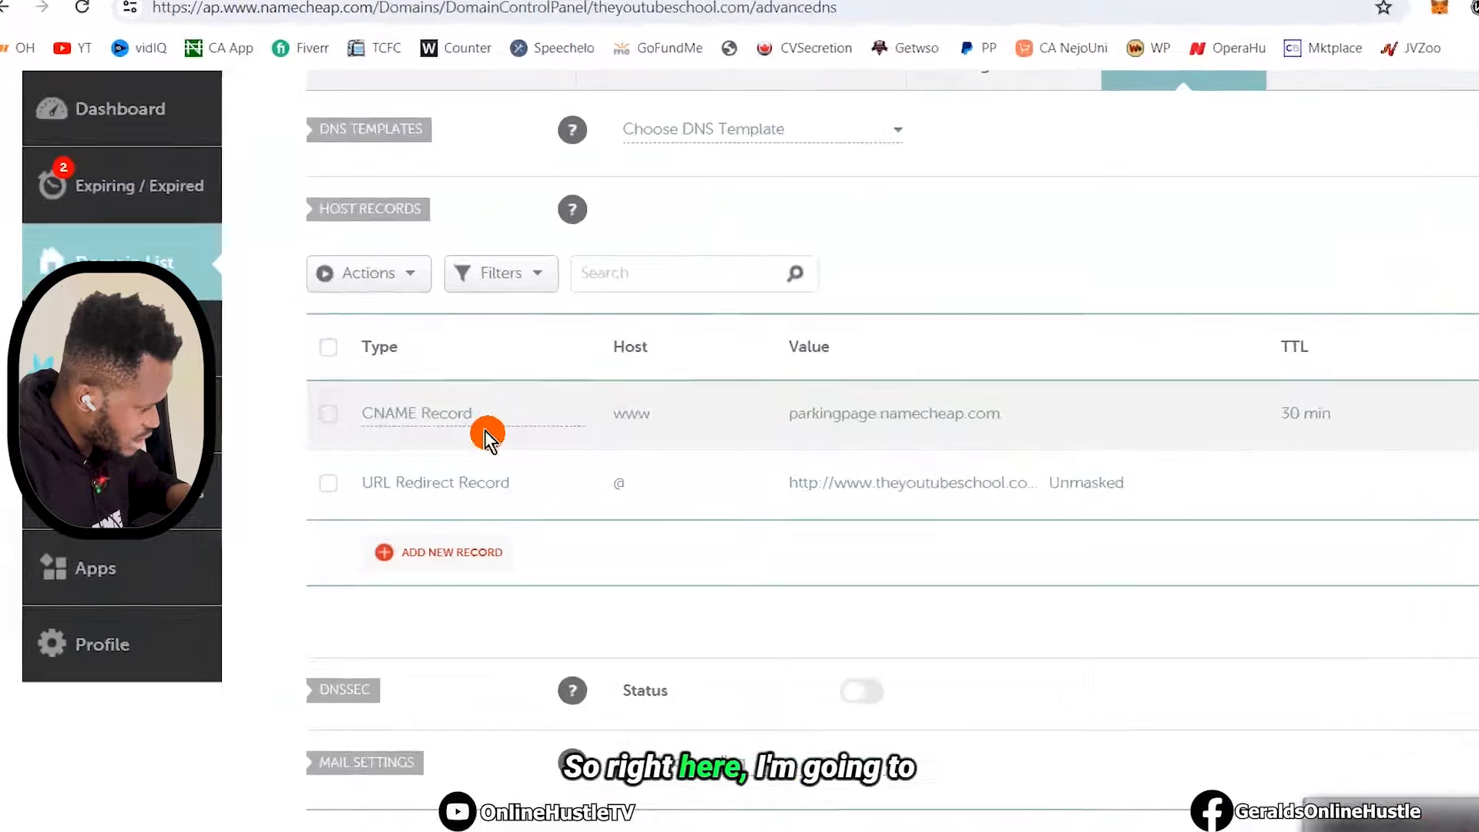
Add an A Record with host @ and IP address 157.245.43.177 to the host records and save it
left_click(550, 620)
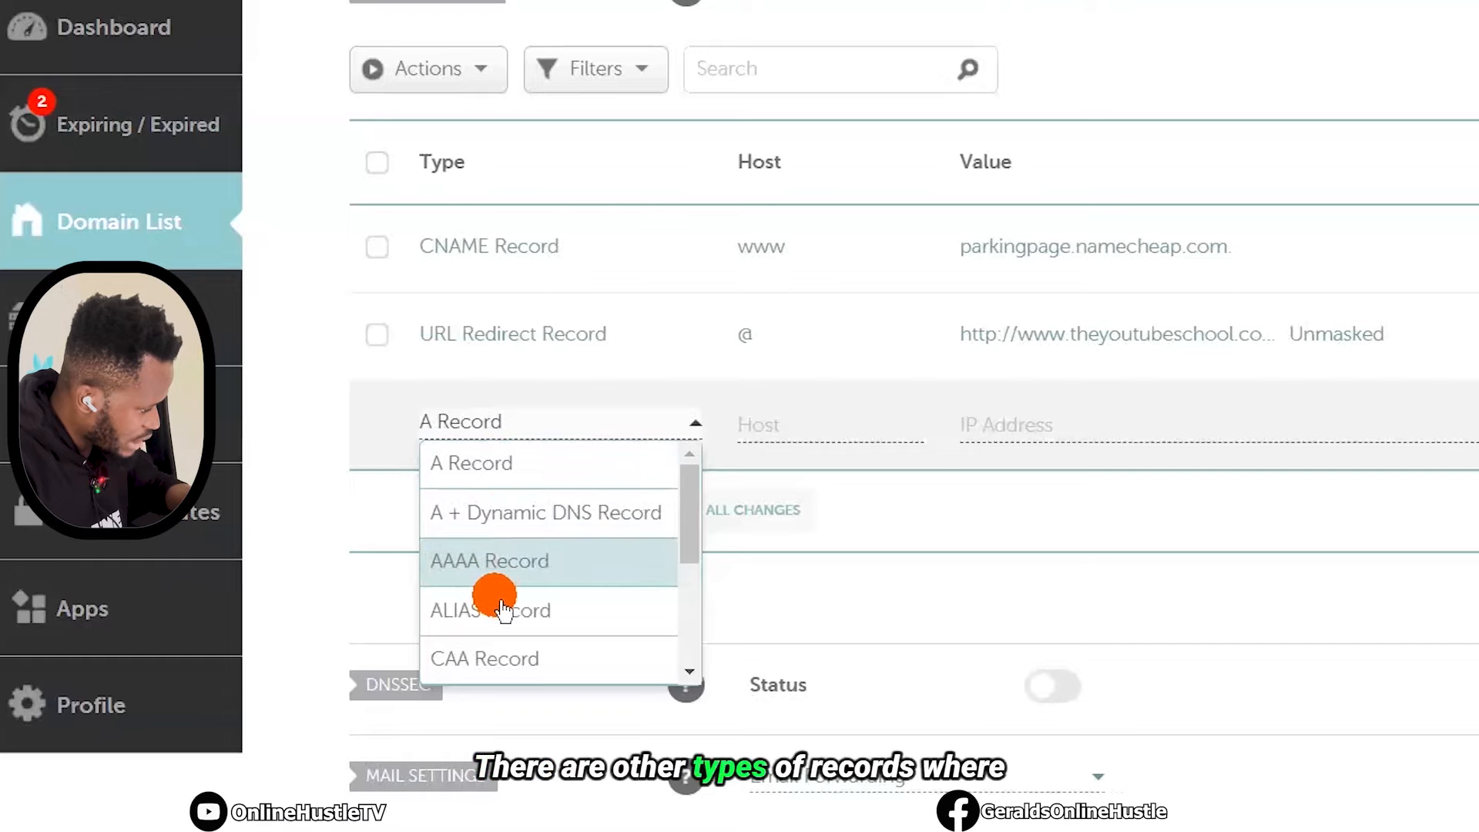
left_click(514, 477)
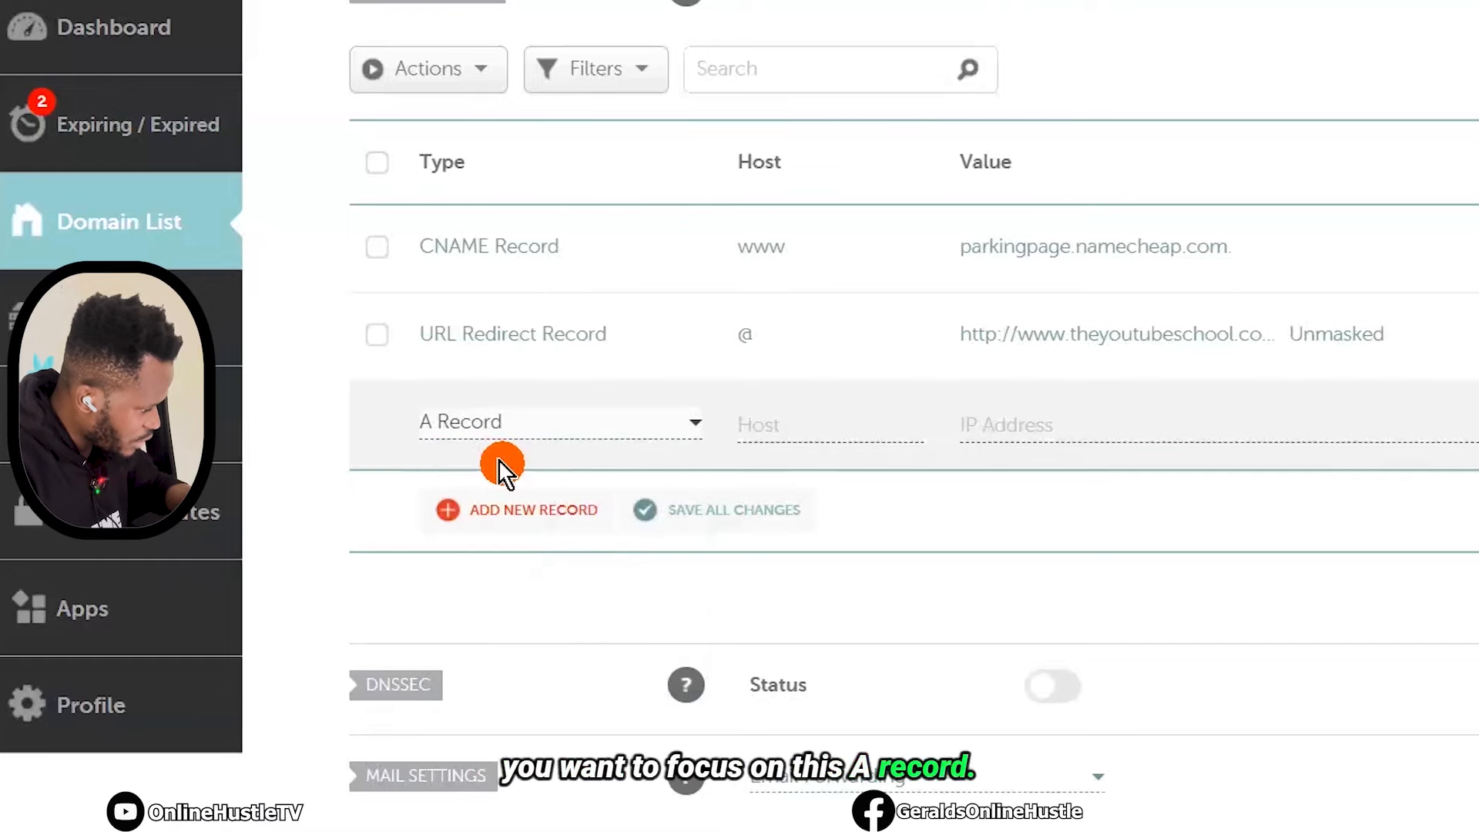
left_click(809, 447)
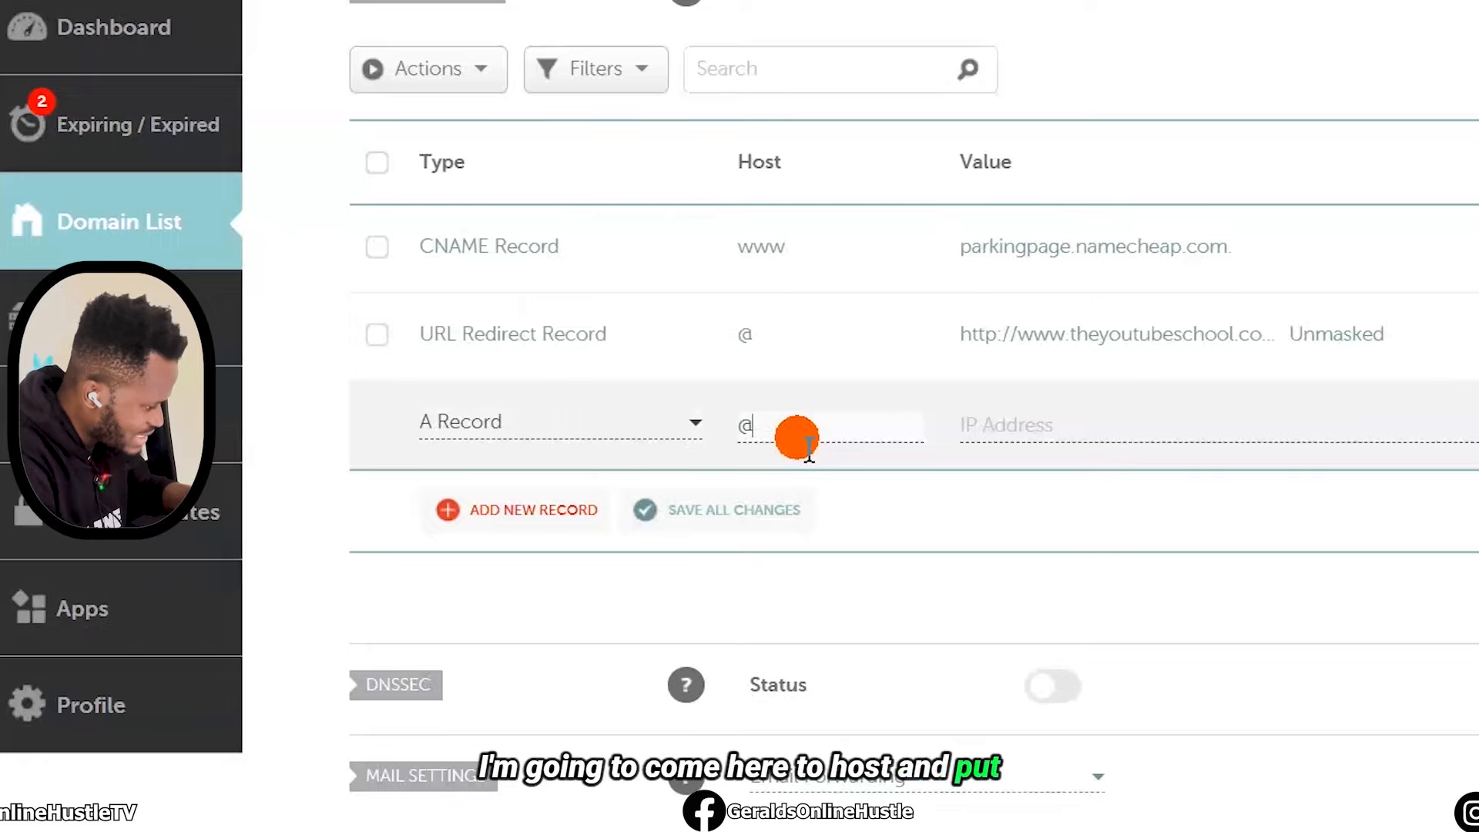
left_click(1046, 431)
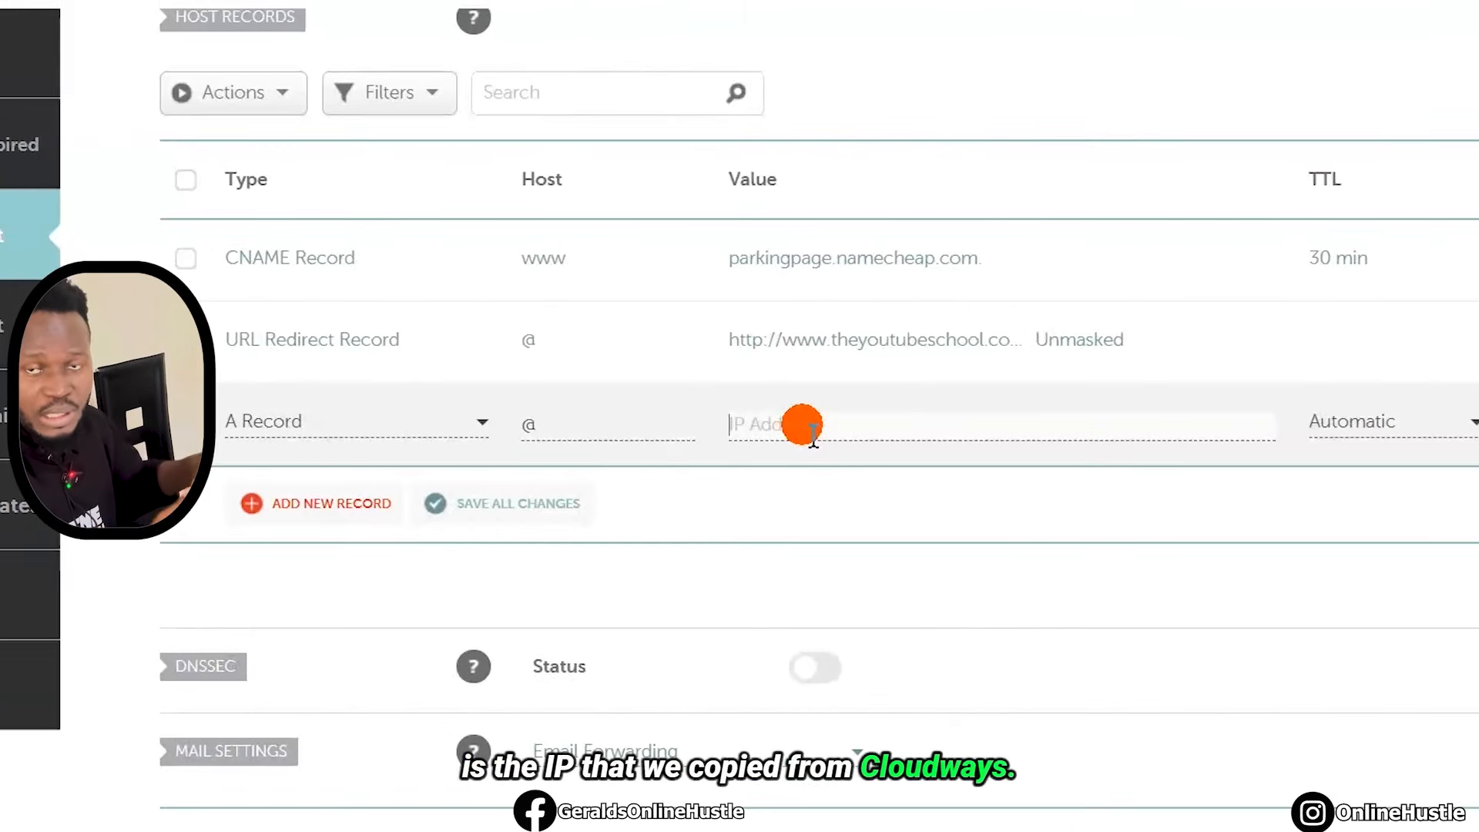
left_click(786, 429)
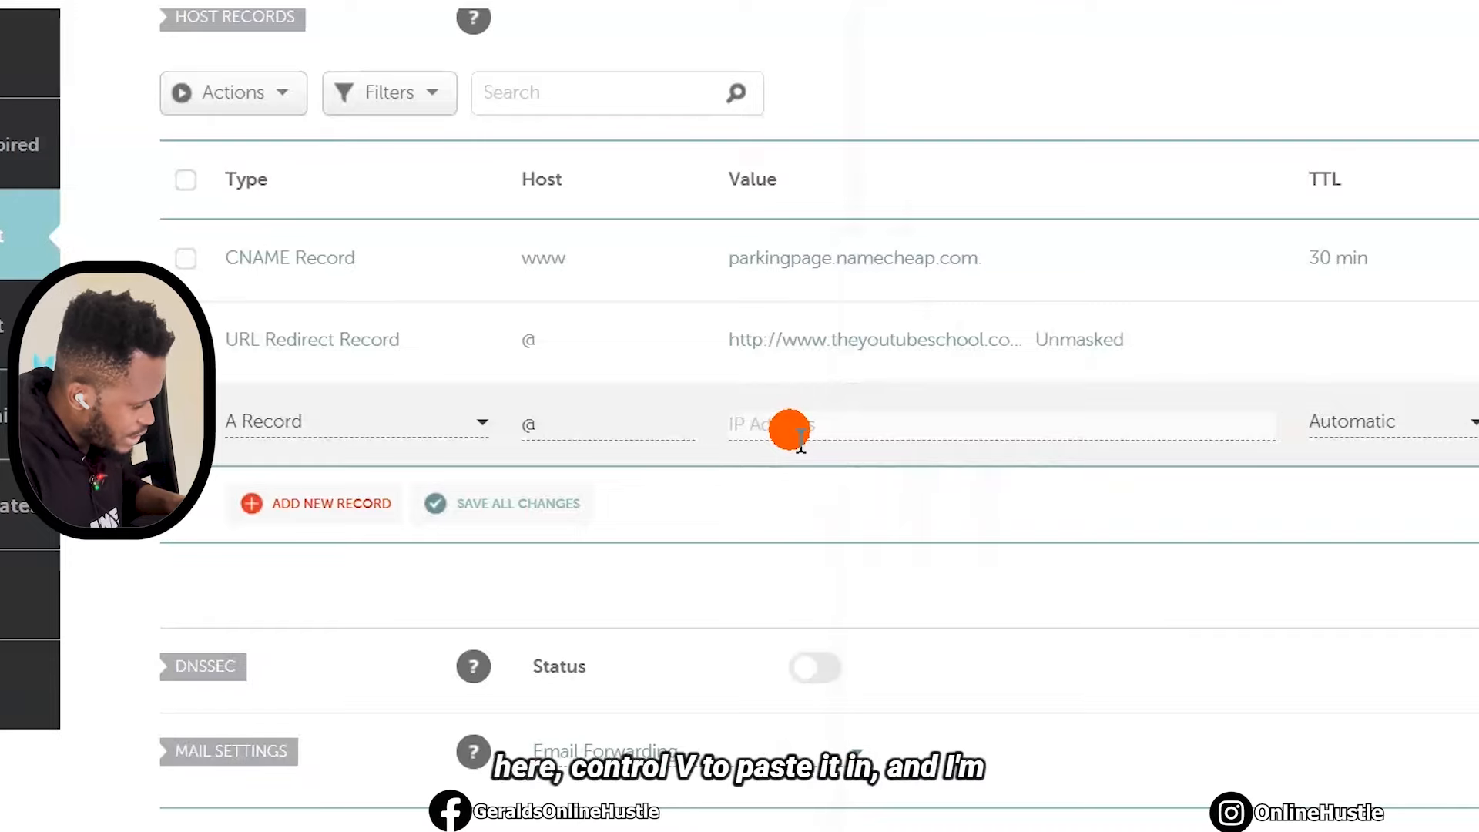
key("ctrl+v")
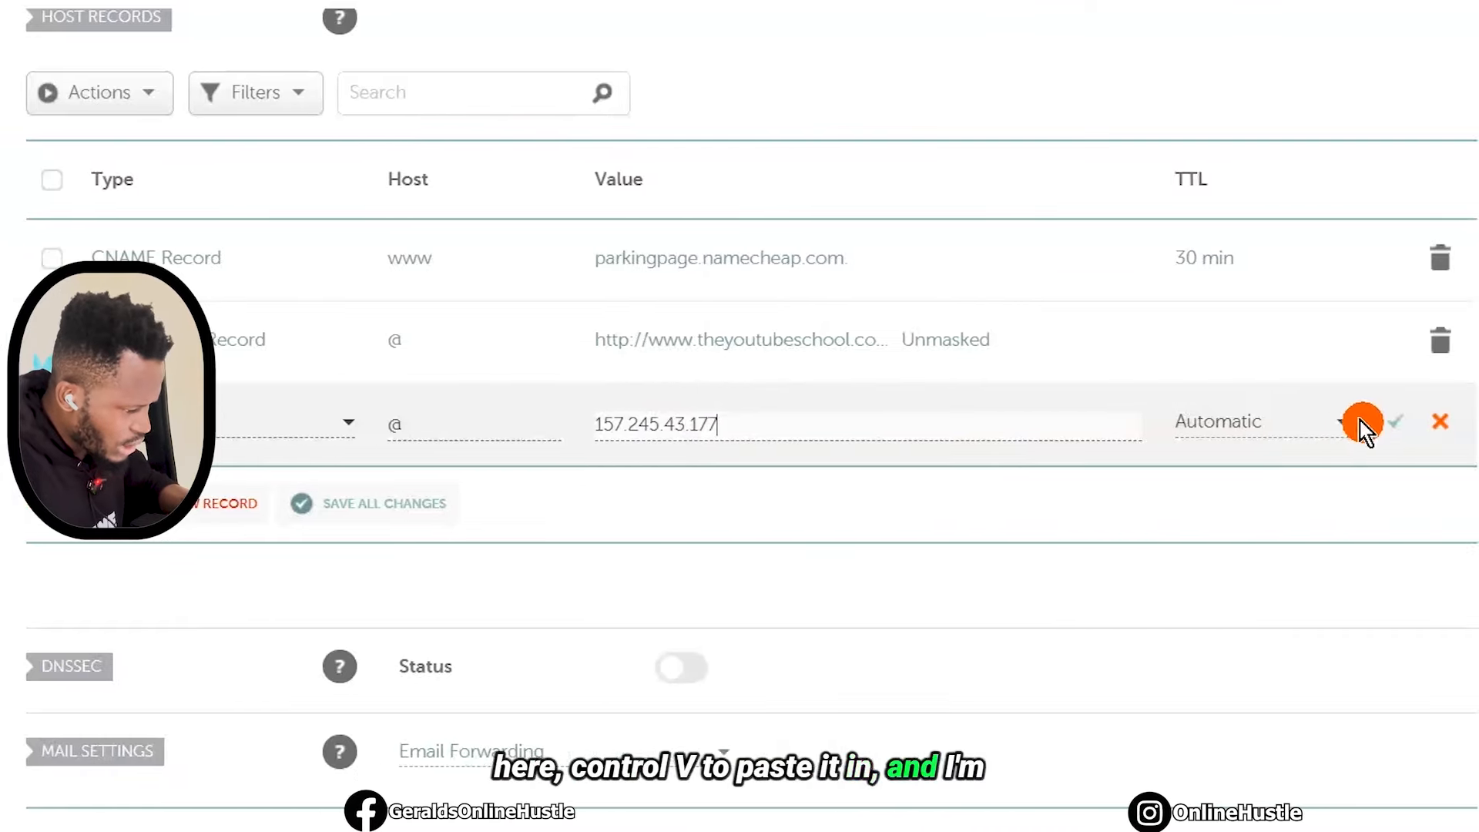
left_click(1240, 434)
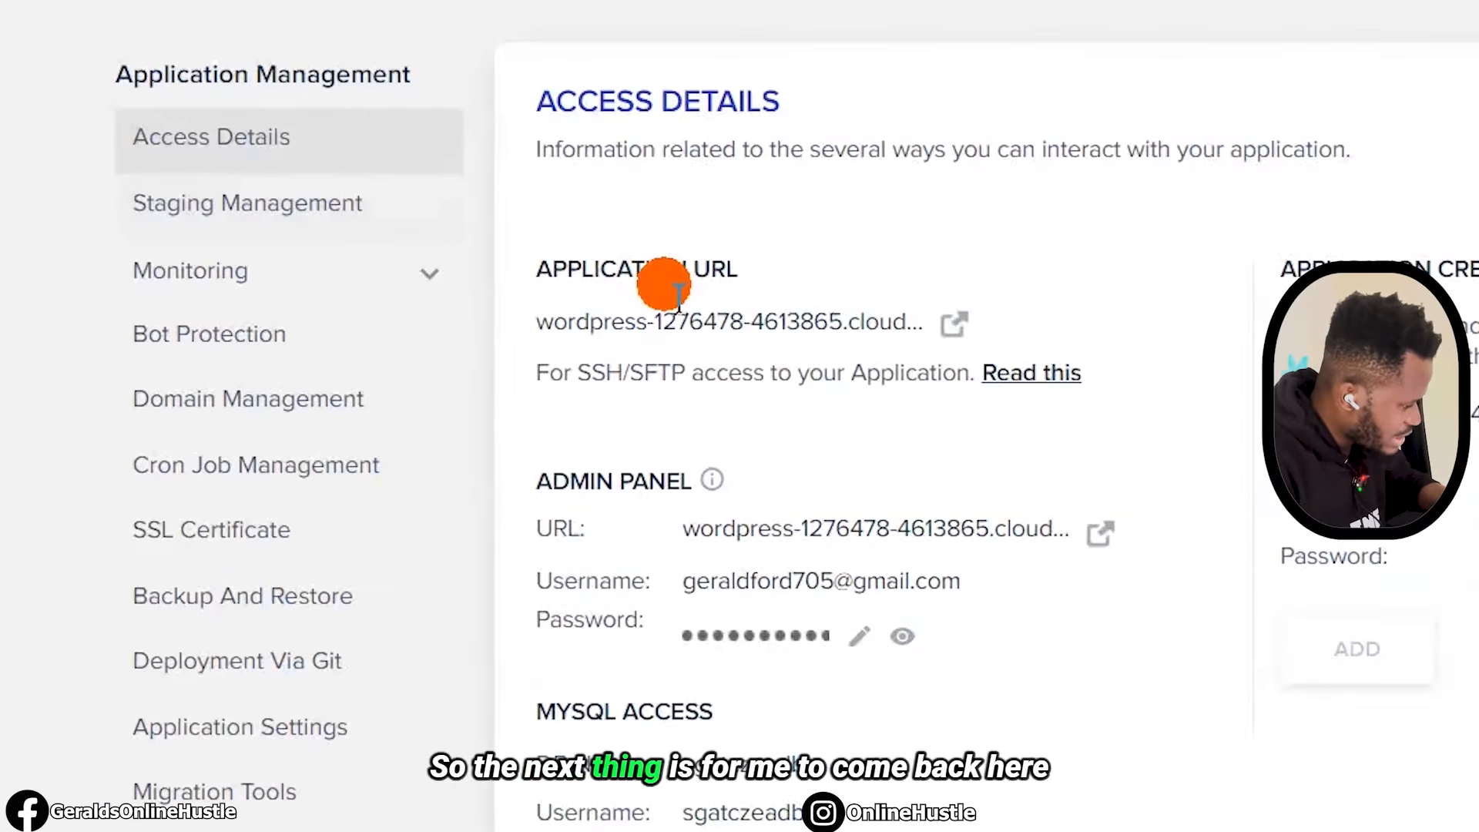
Add theyoutubeschool.com to the My Blog application's domain list in Cloudways
left_click(223, 416)
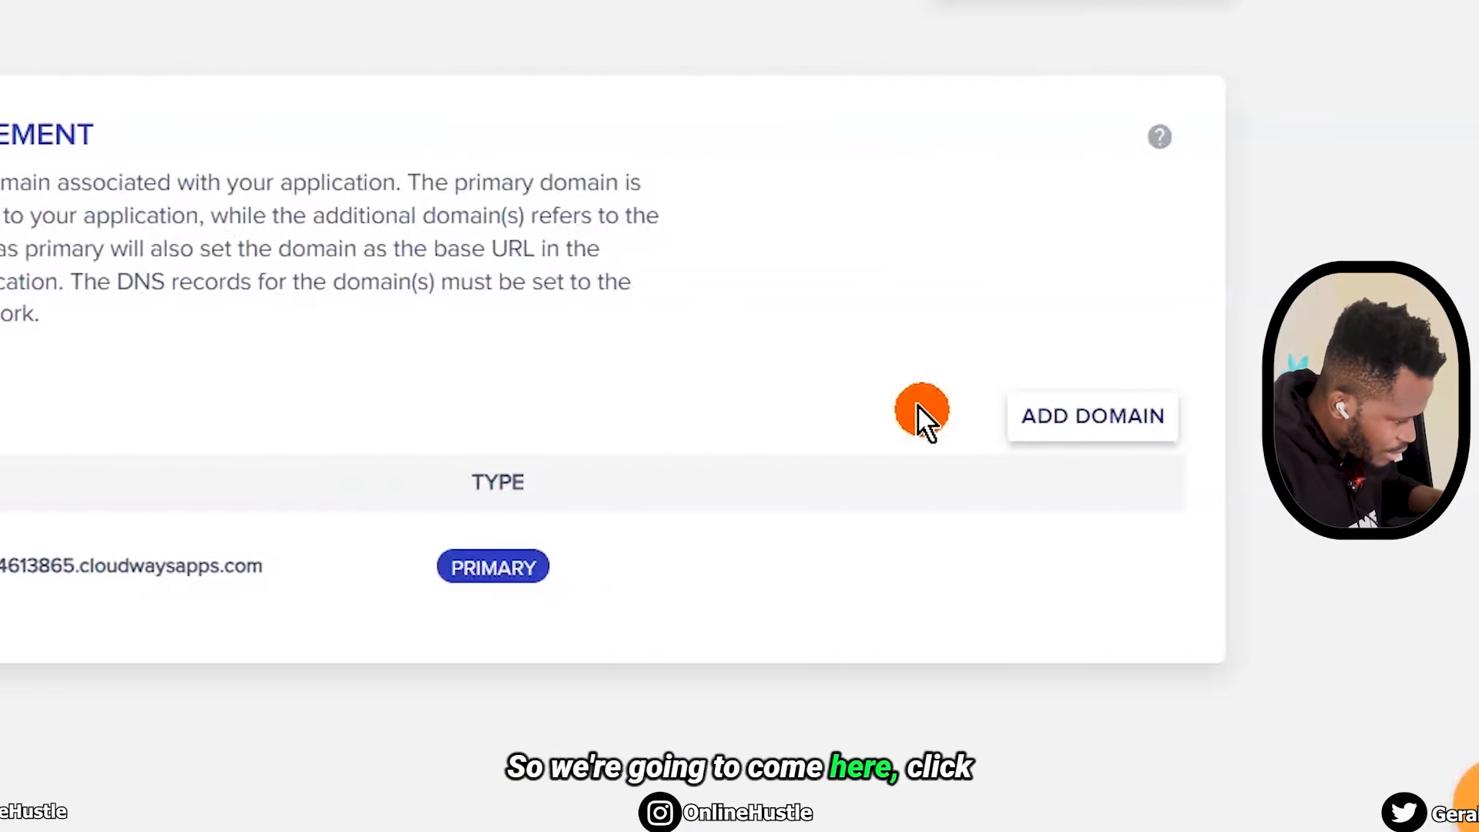
left_click(1095, 441)
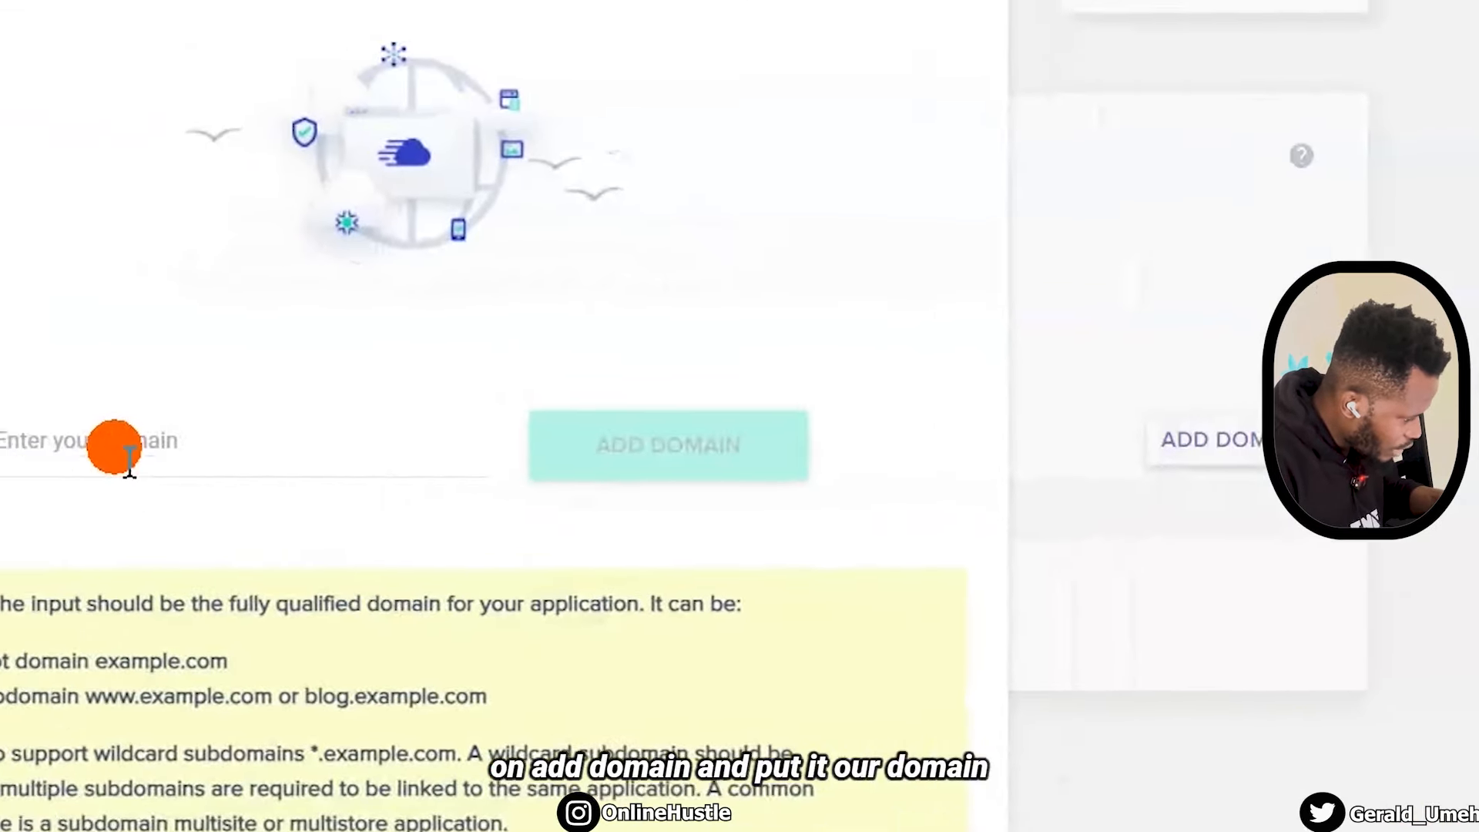
left_click(432, 507)
type("theyoutubeschool.com")
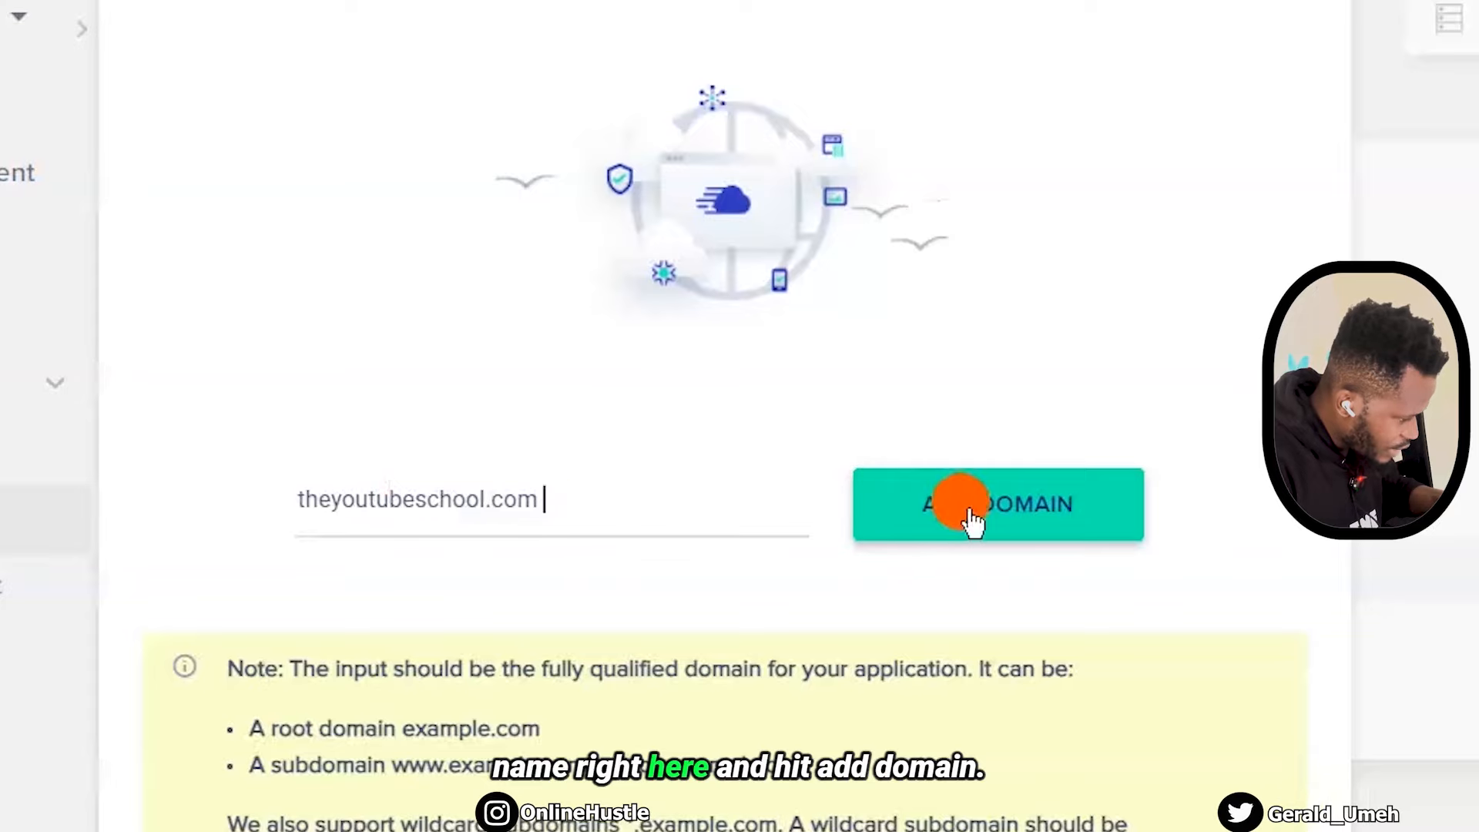
left_click(958, 502)
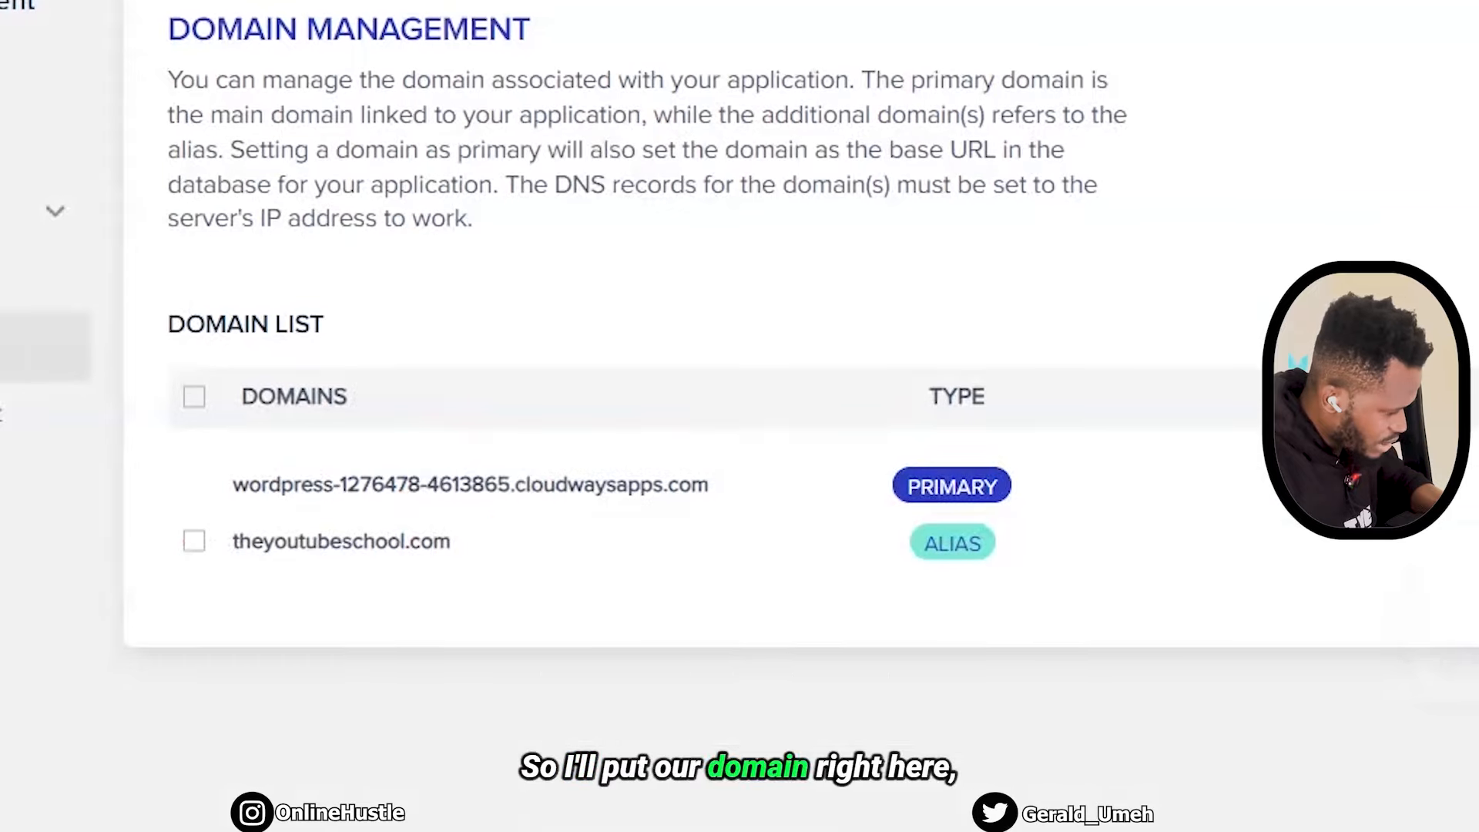
Set theyoutubeschool.com as the application's primary domain
left_click(1081, 569)
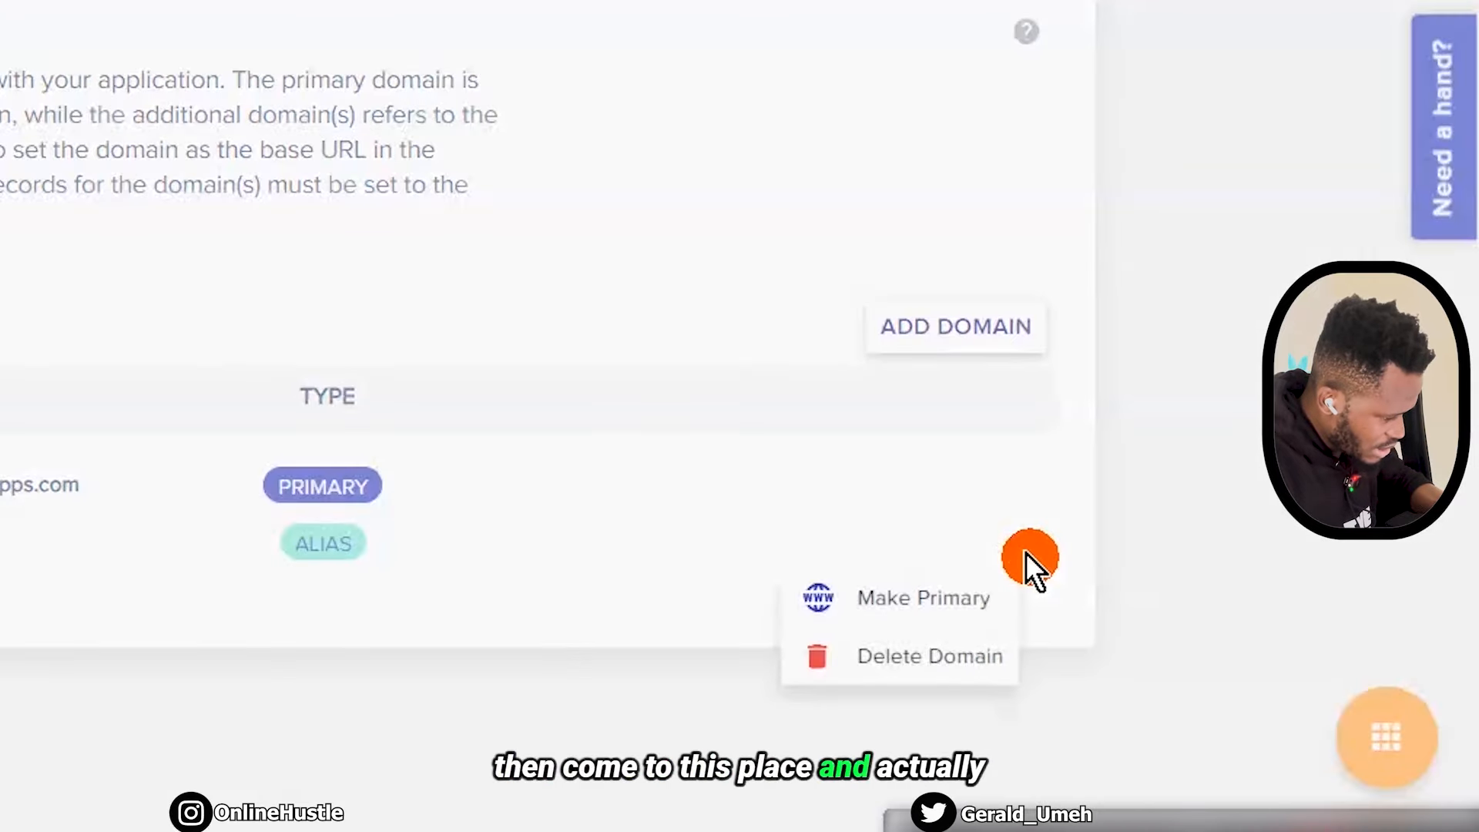
left_click(975, 601)
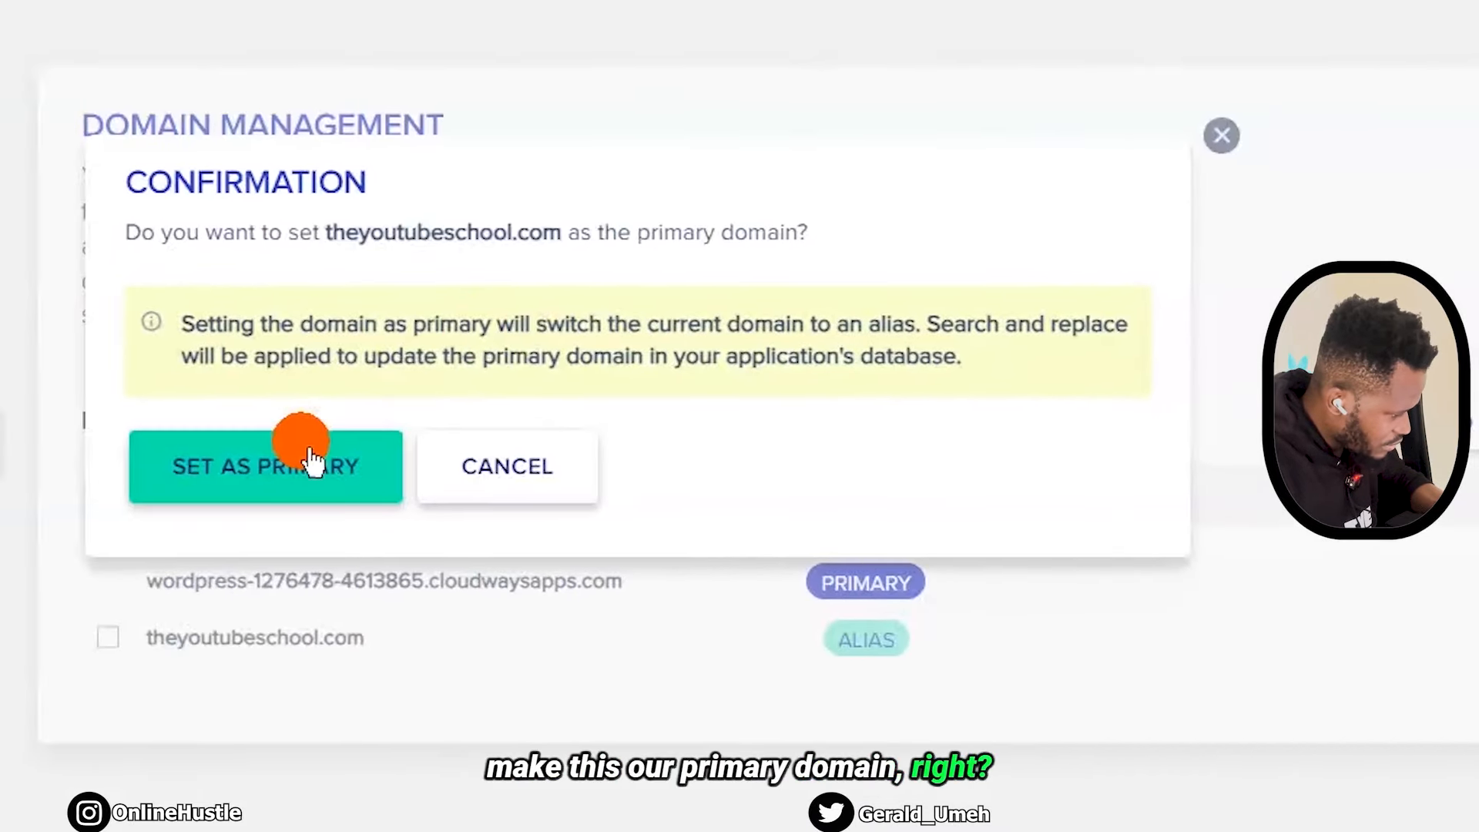
left_click(258, 472)
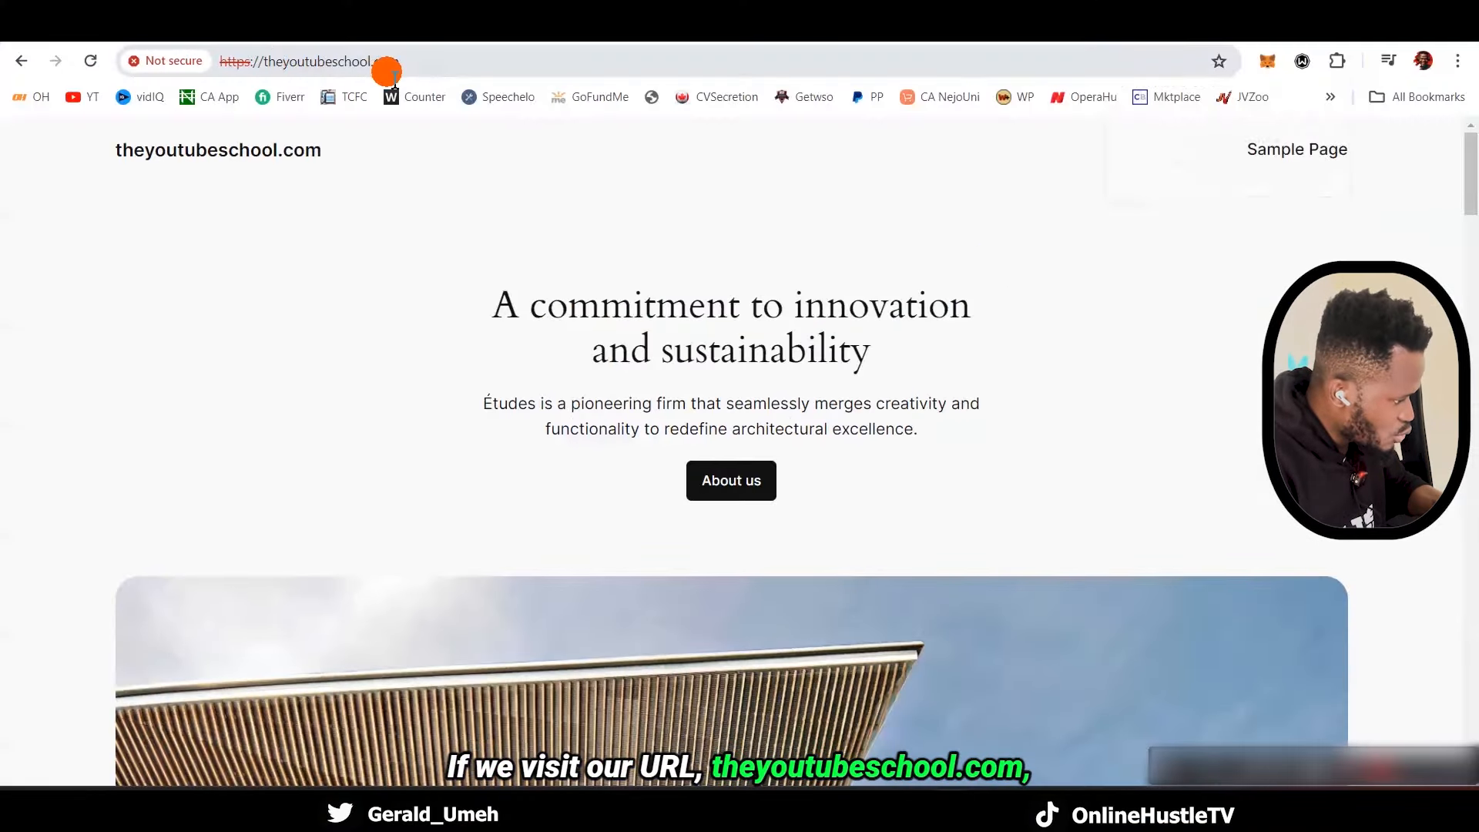
Look through the default WordPress home page on theyoutubeschool.com
scroll(822, 502, "down", 10)
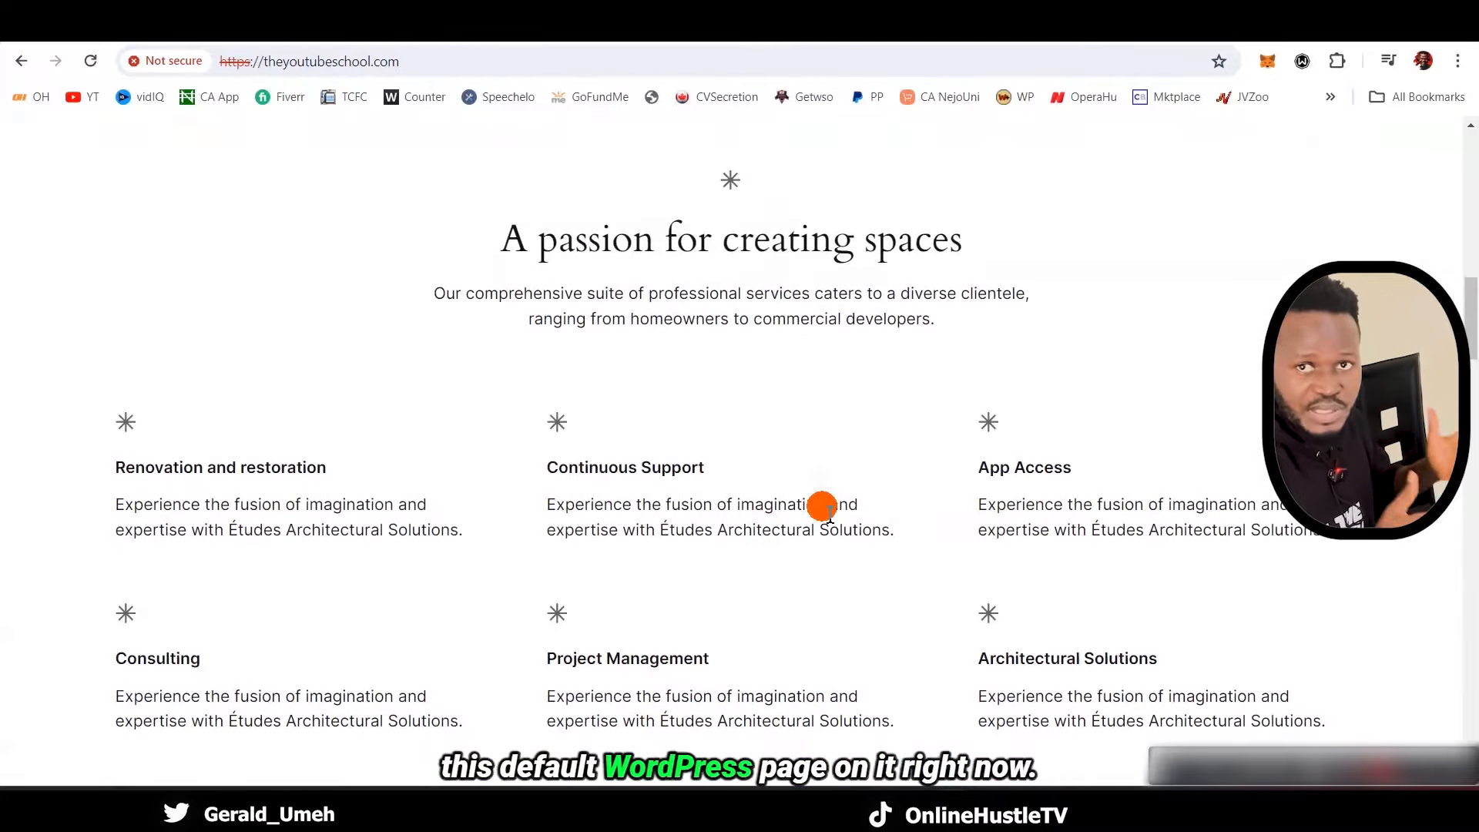
scroll(822, 508, "down", 12)
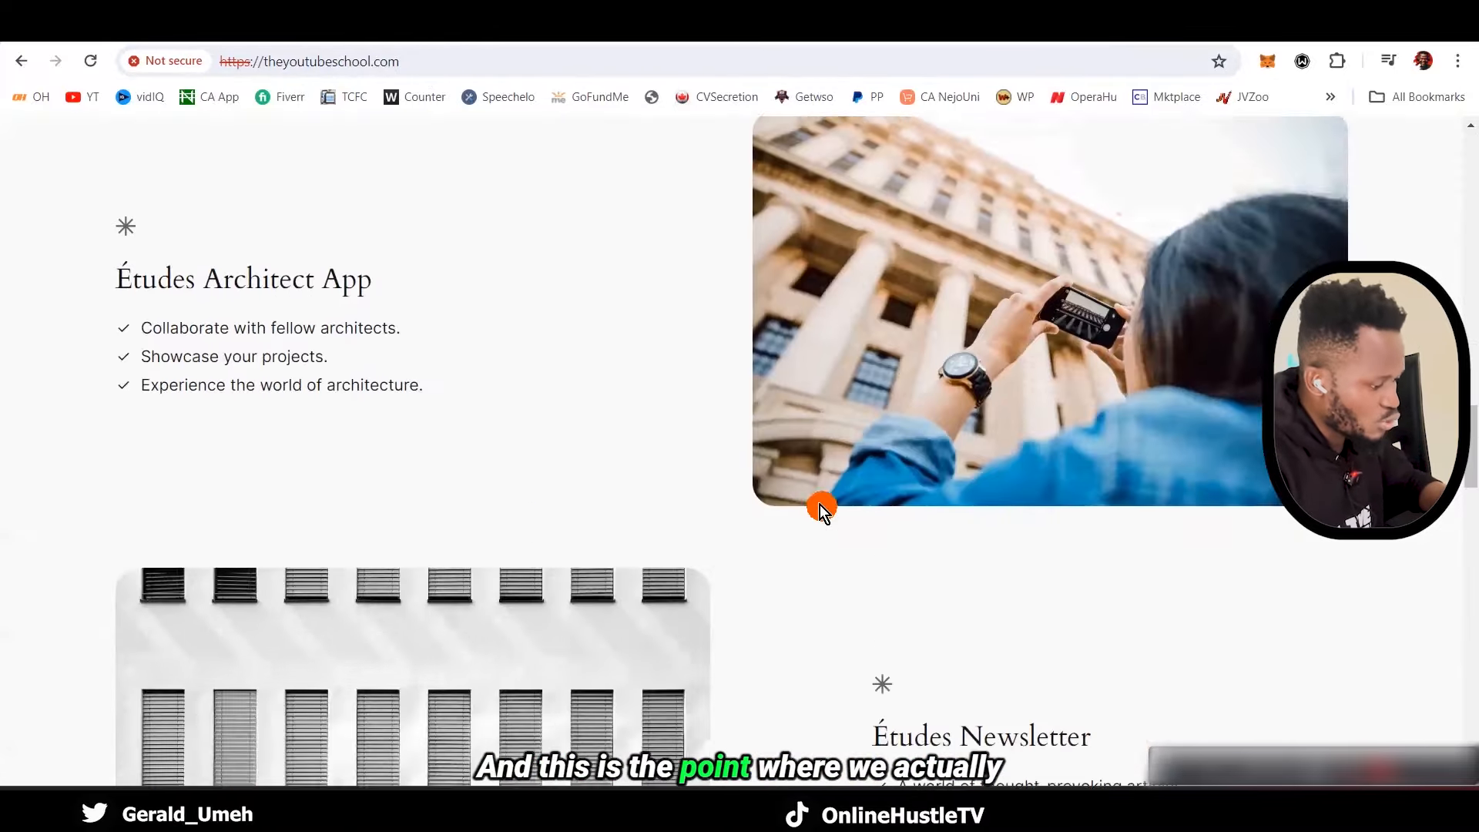
scroll(822, 509, "up", 5)
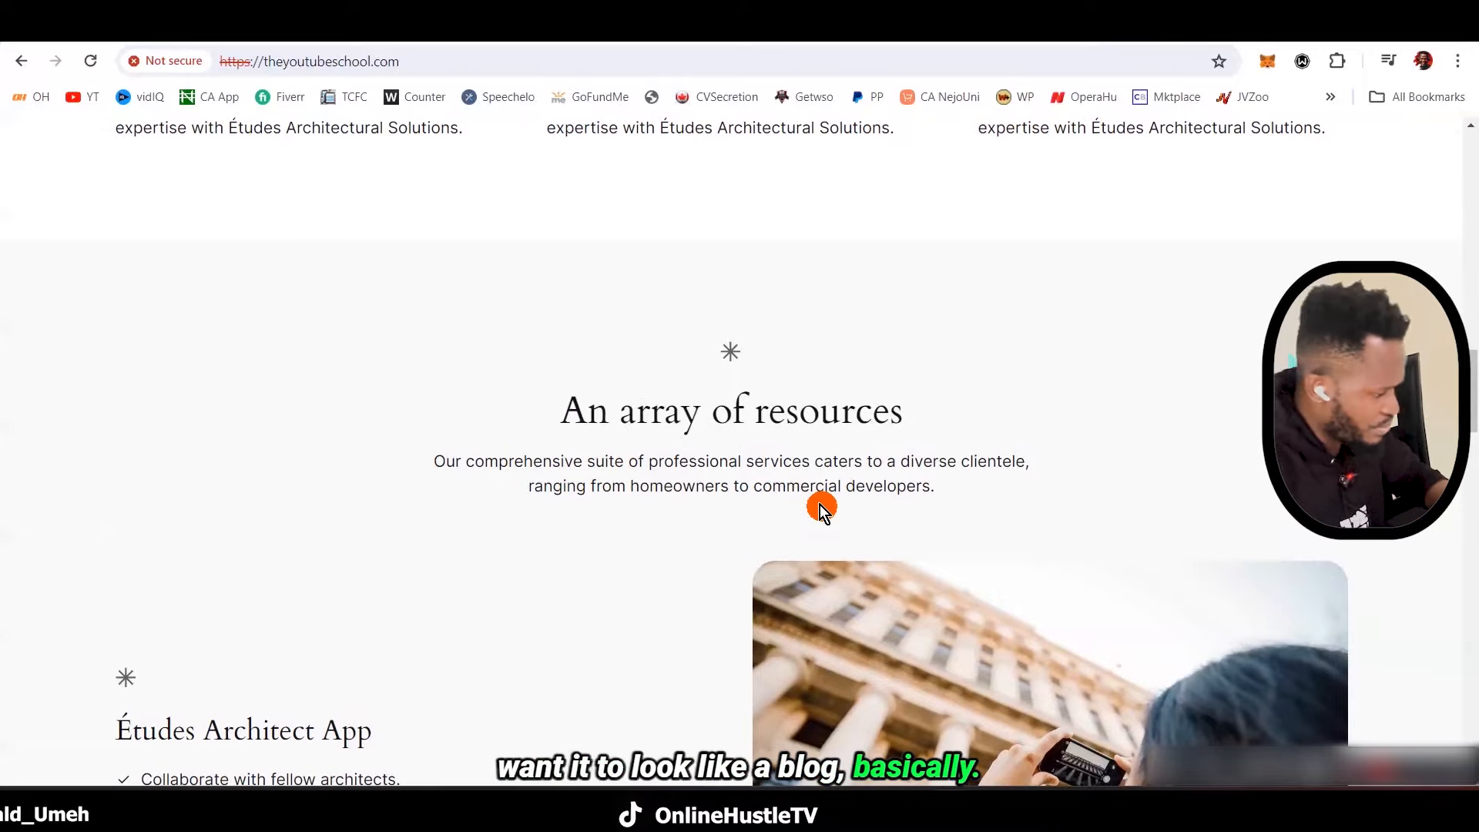
scroll(820, 506, "up", 10)
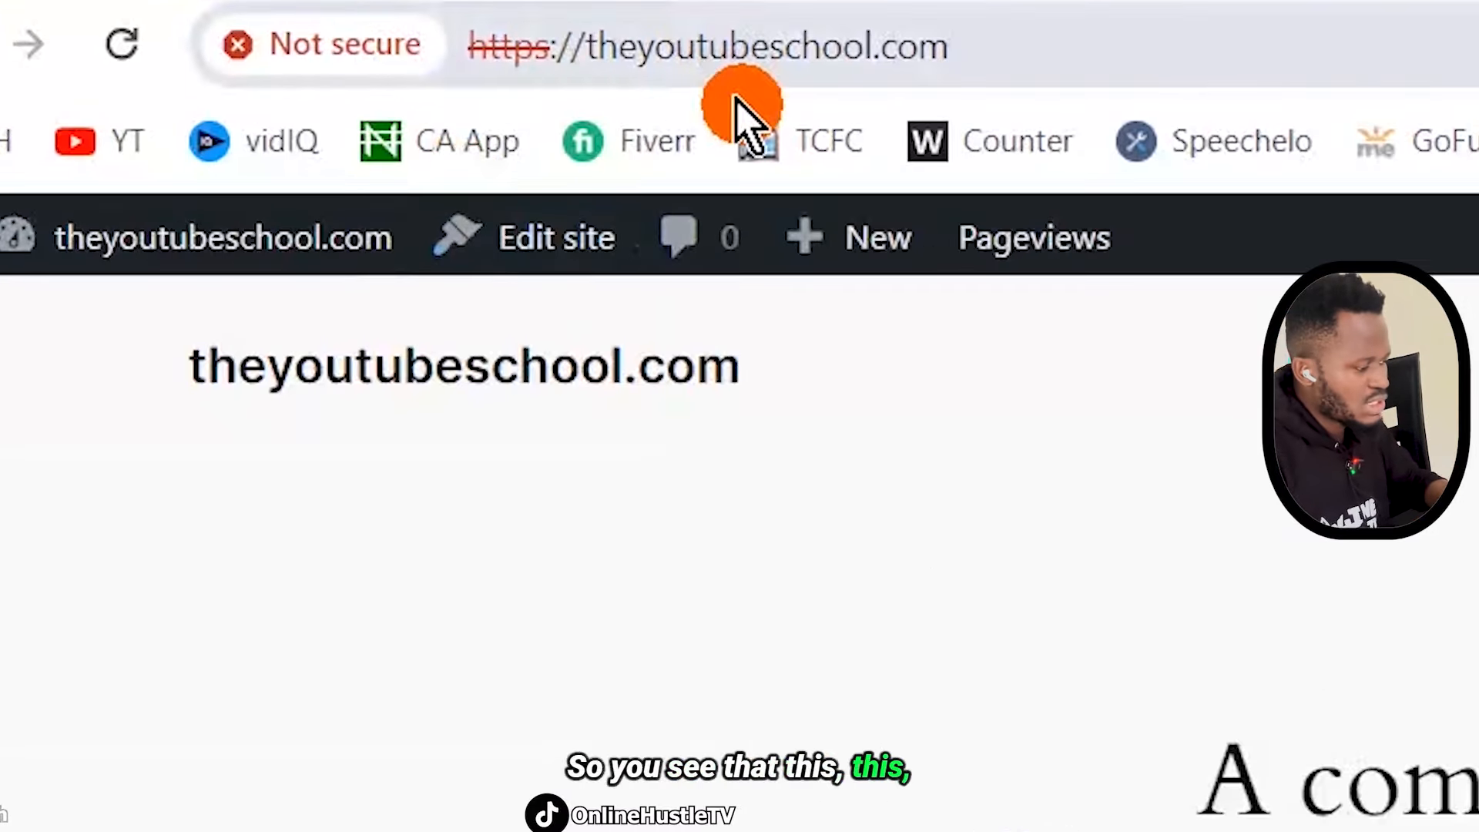